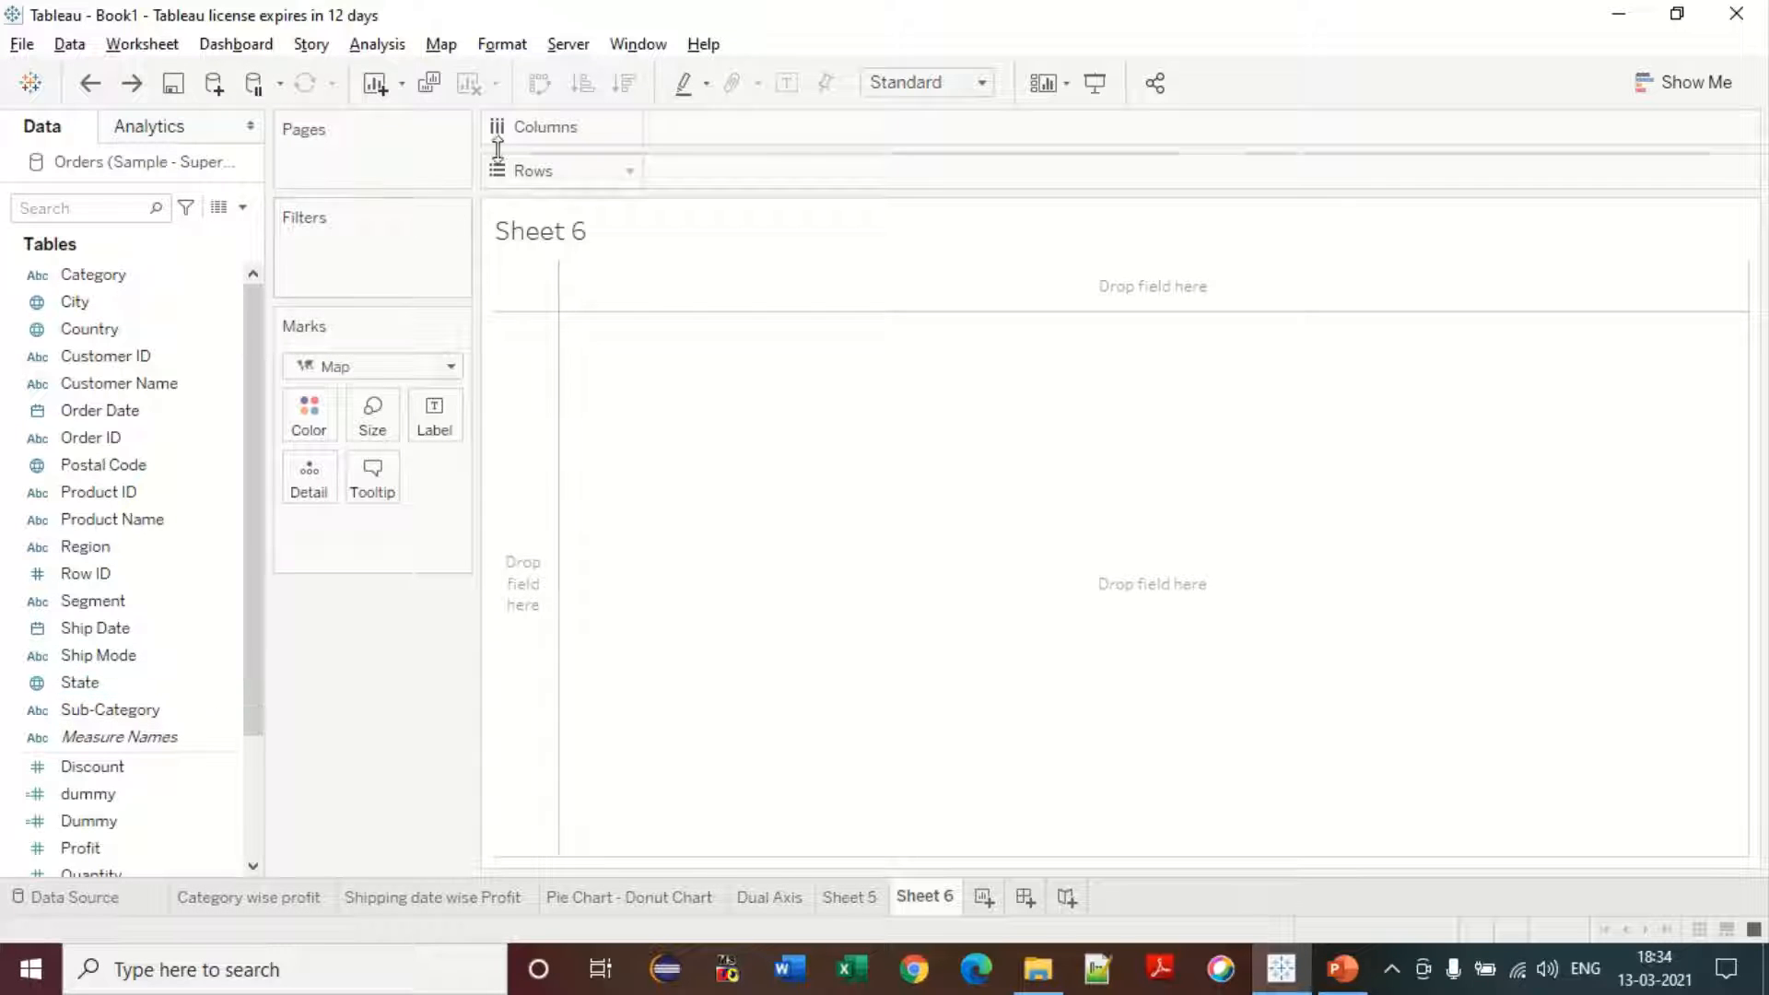
{"action": "left_click", "coordinate": [441, 46]}
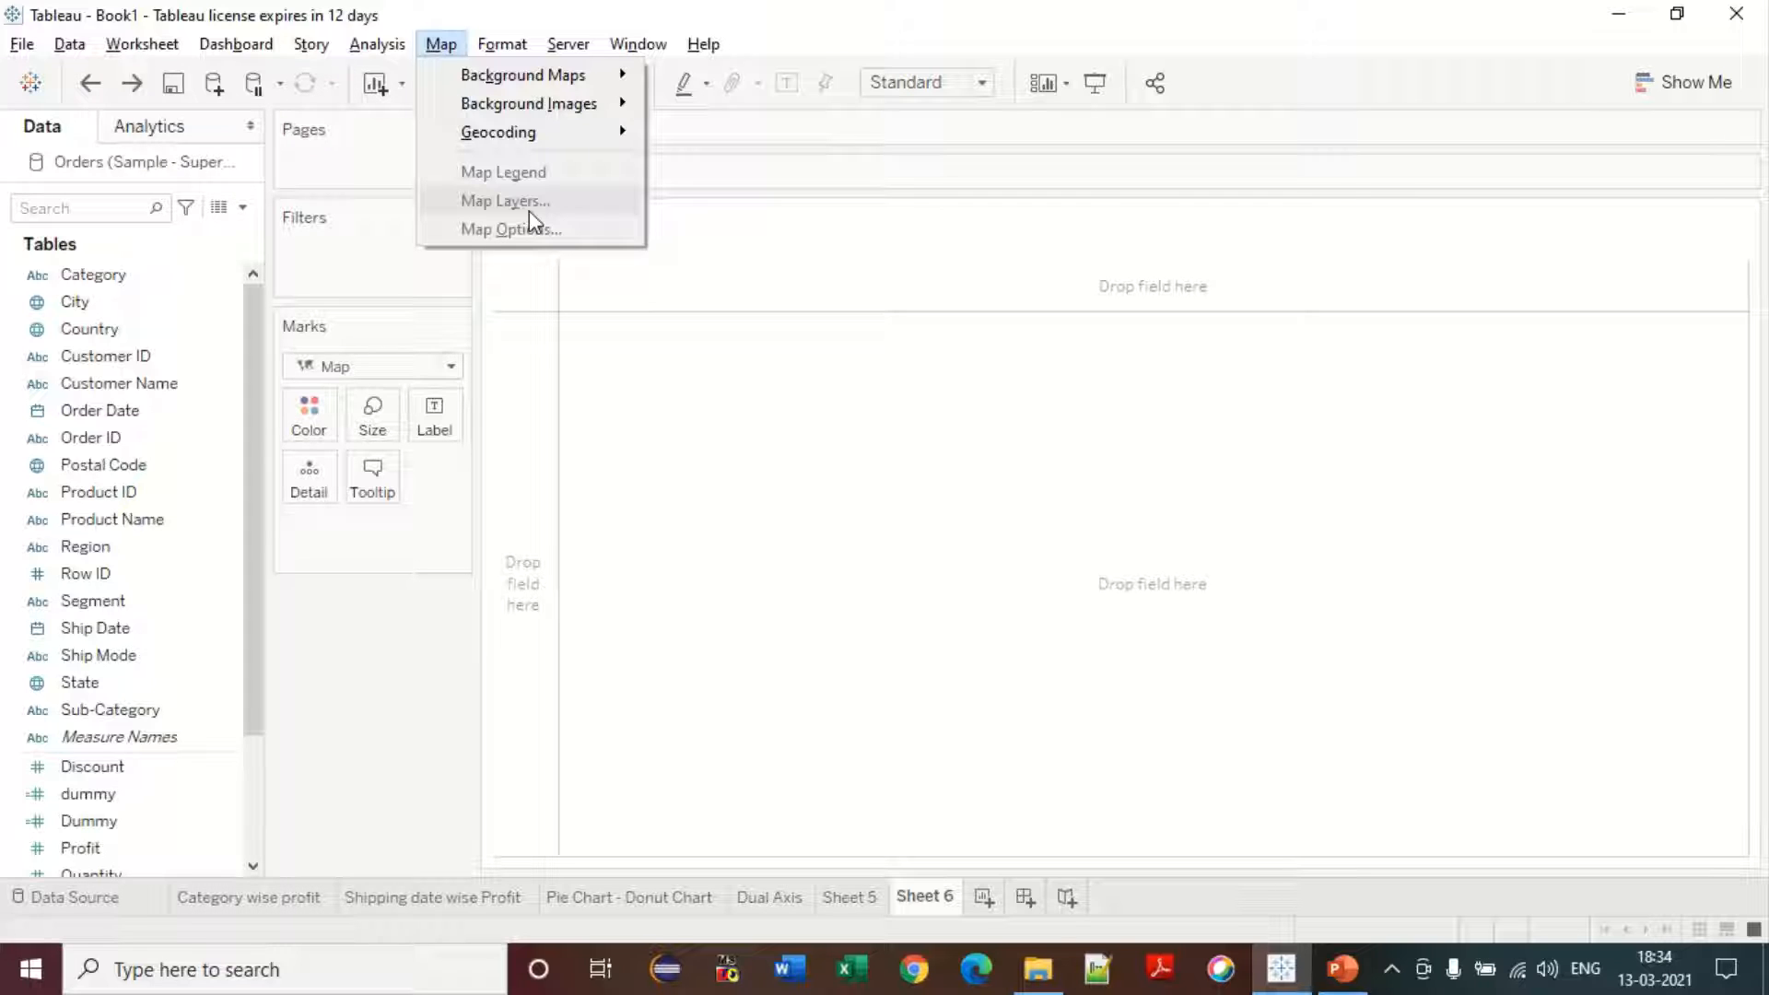
{"action": "mouse_move", "coordinate": [564, 138]}
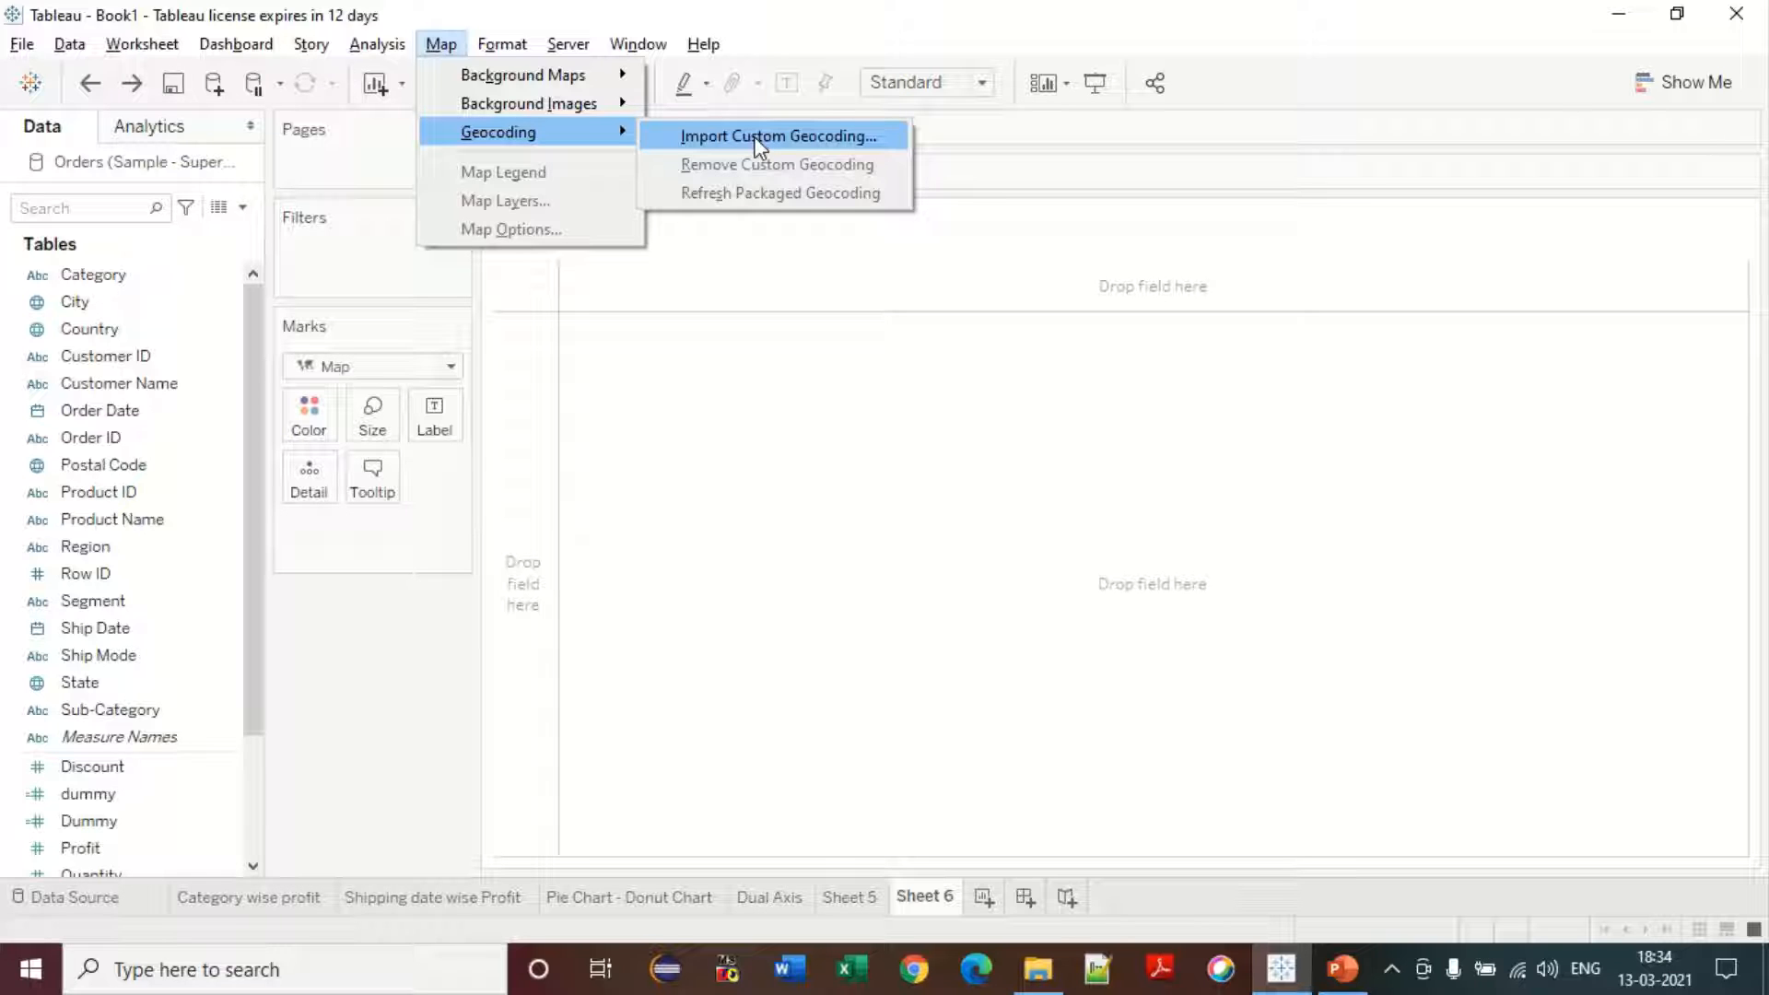
{"action": "mouse_move", "coordinate": [599, 109]}
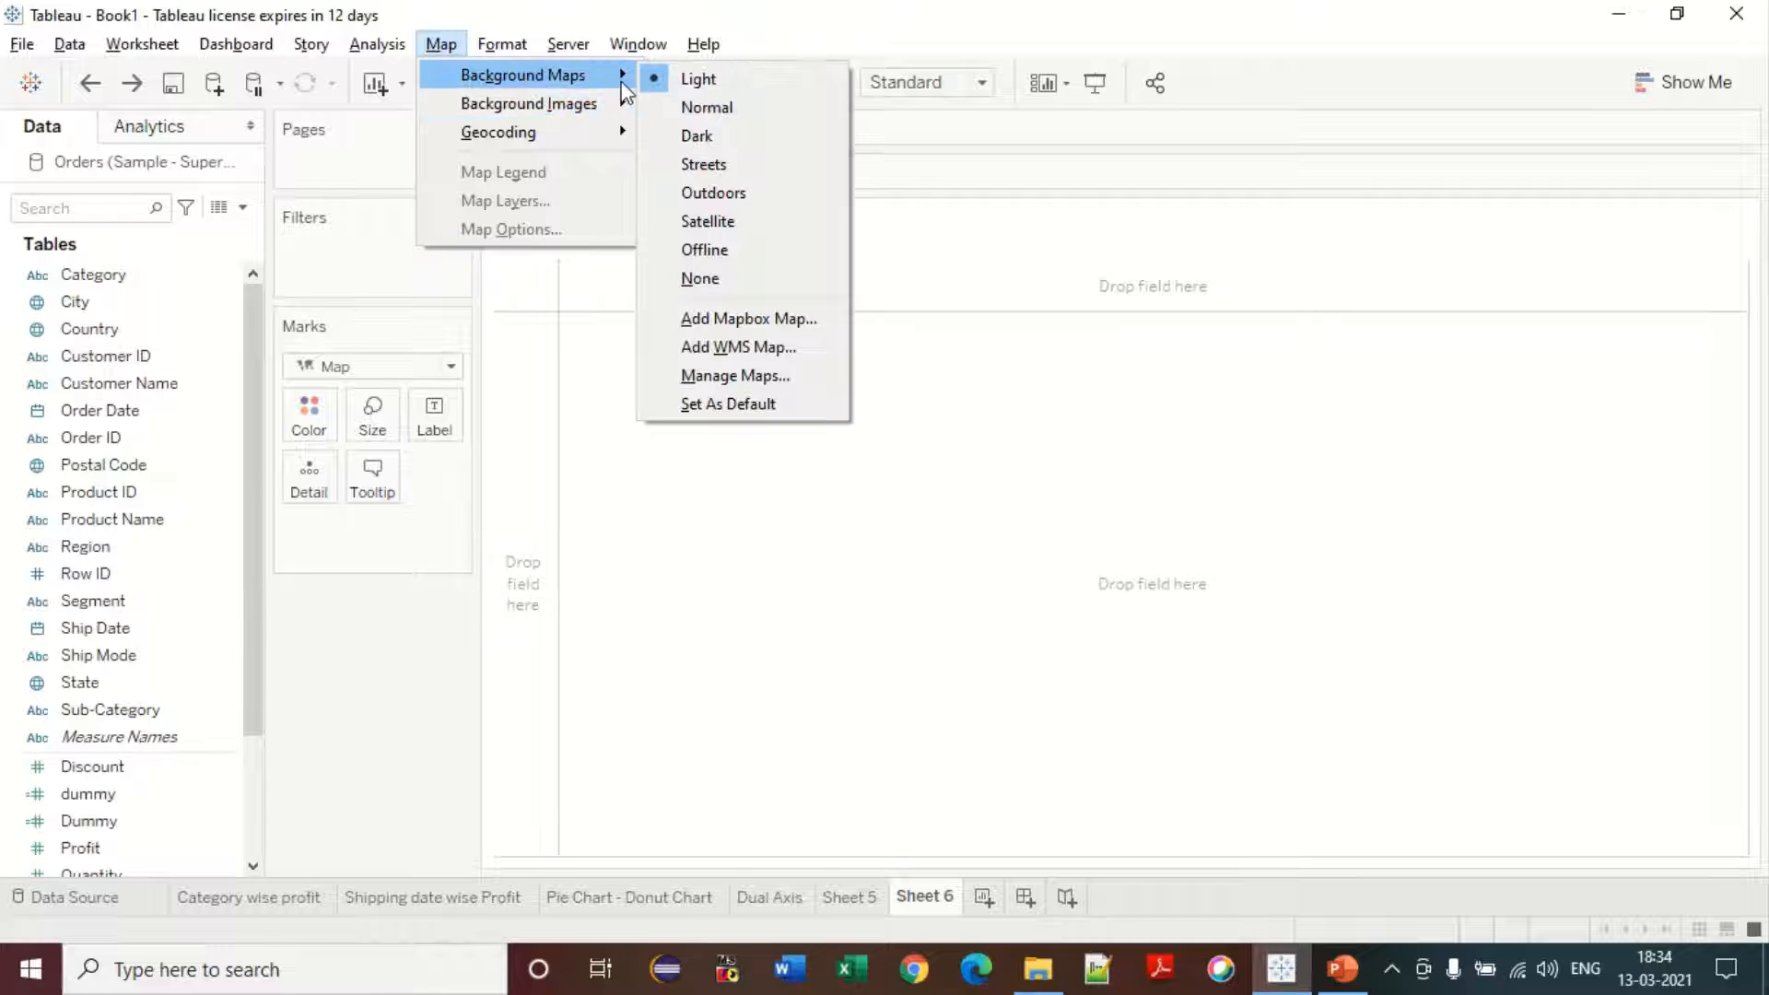
{"action": "left_click", "coordinate": [792, 461]}
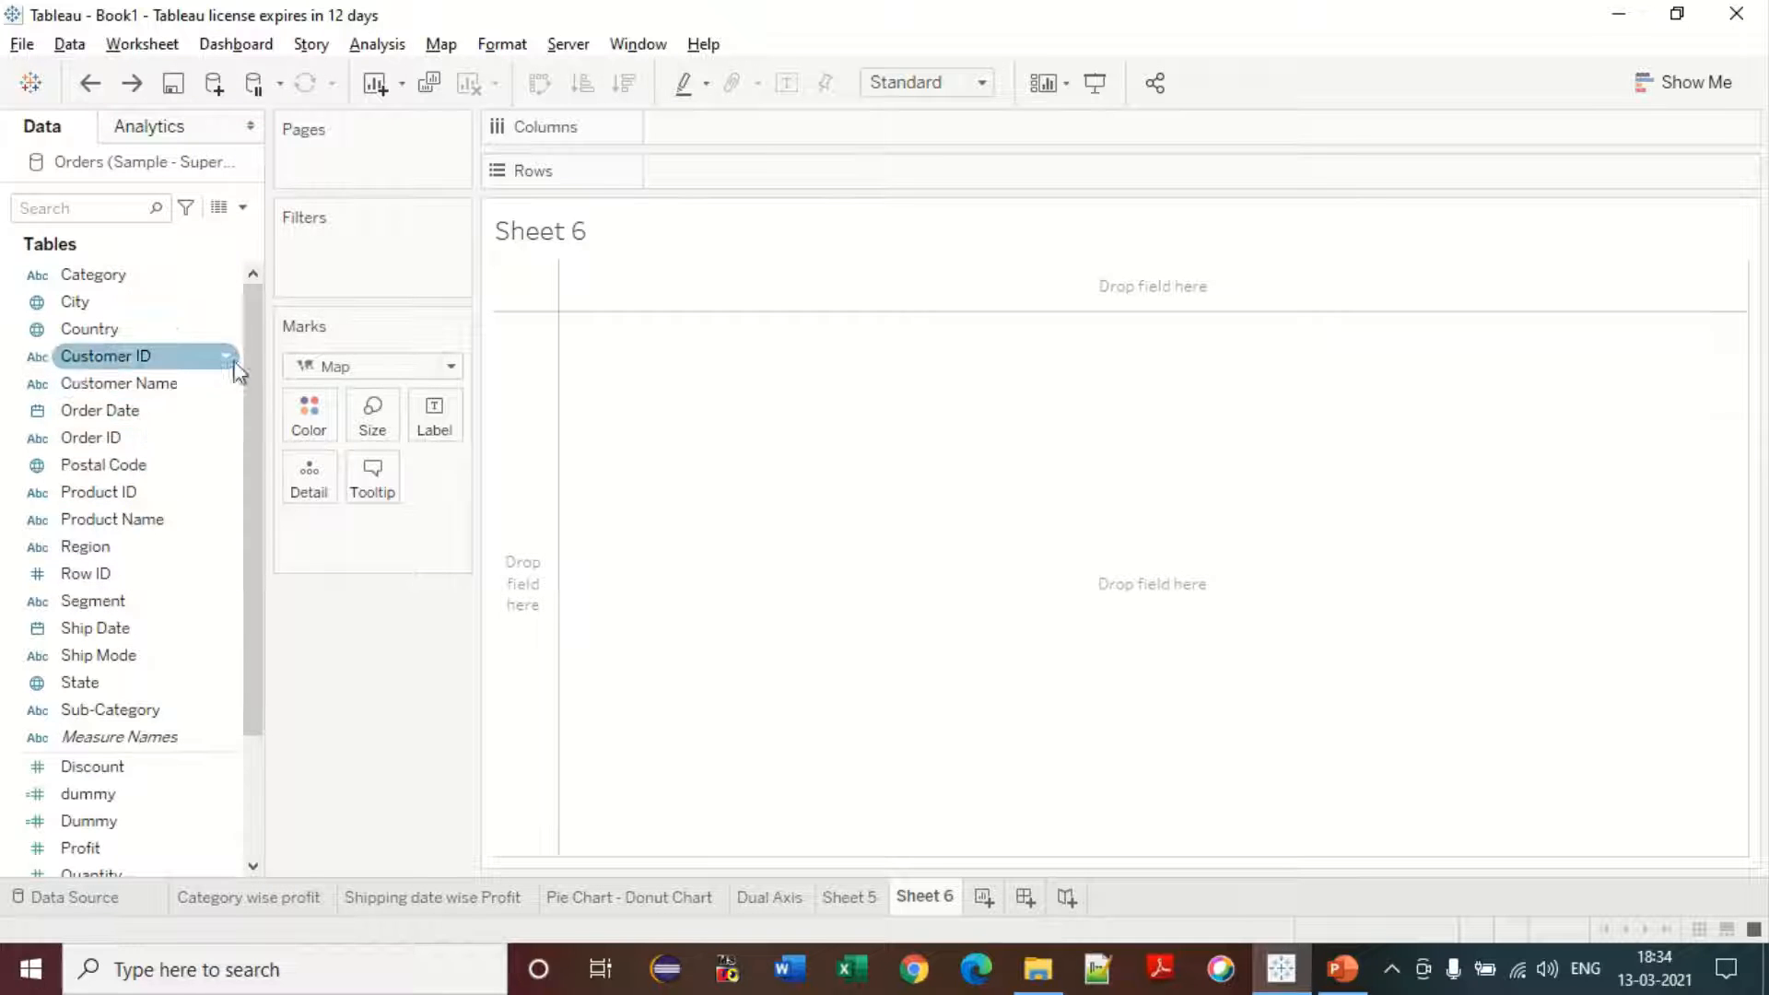
{"action": "mouse_move", "coordinate": [256, 346]}
{"action": "left_mouse_down"}
{"action": "mouse_move", "coordinate": [264, 425]}
{"action": "mouse_move", "coordinate": [261, 330]}
{"action": "left_mouse_up"}
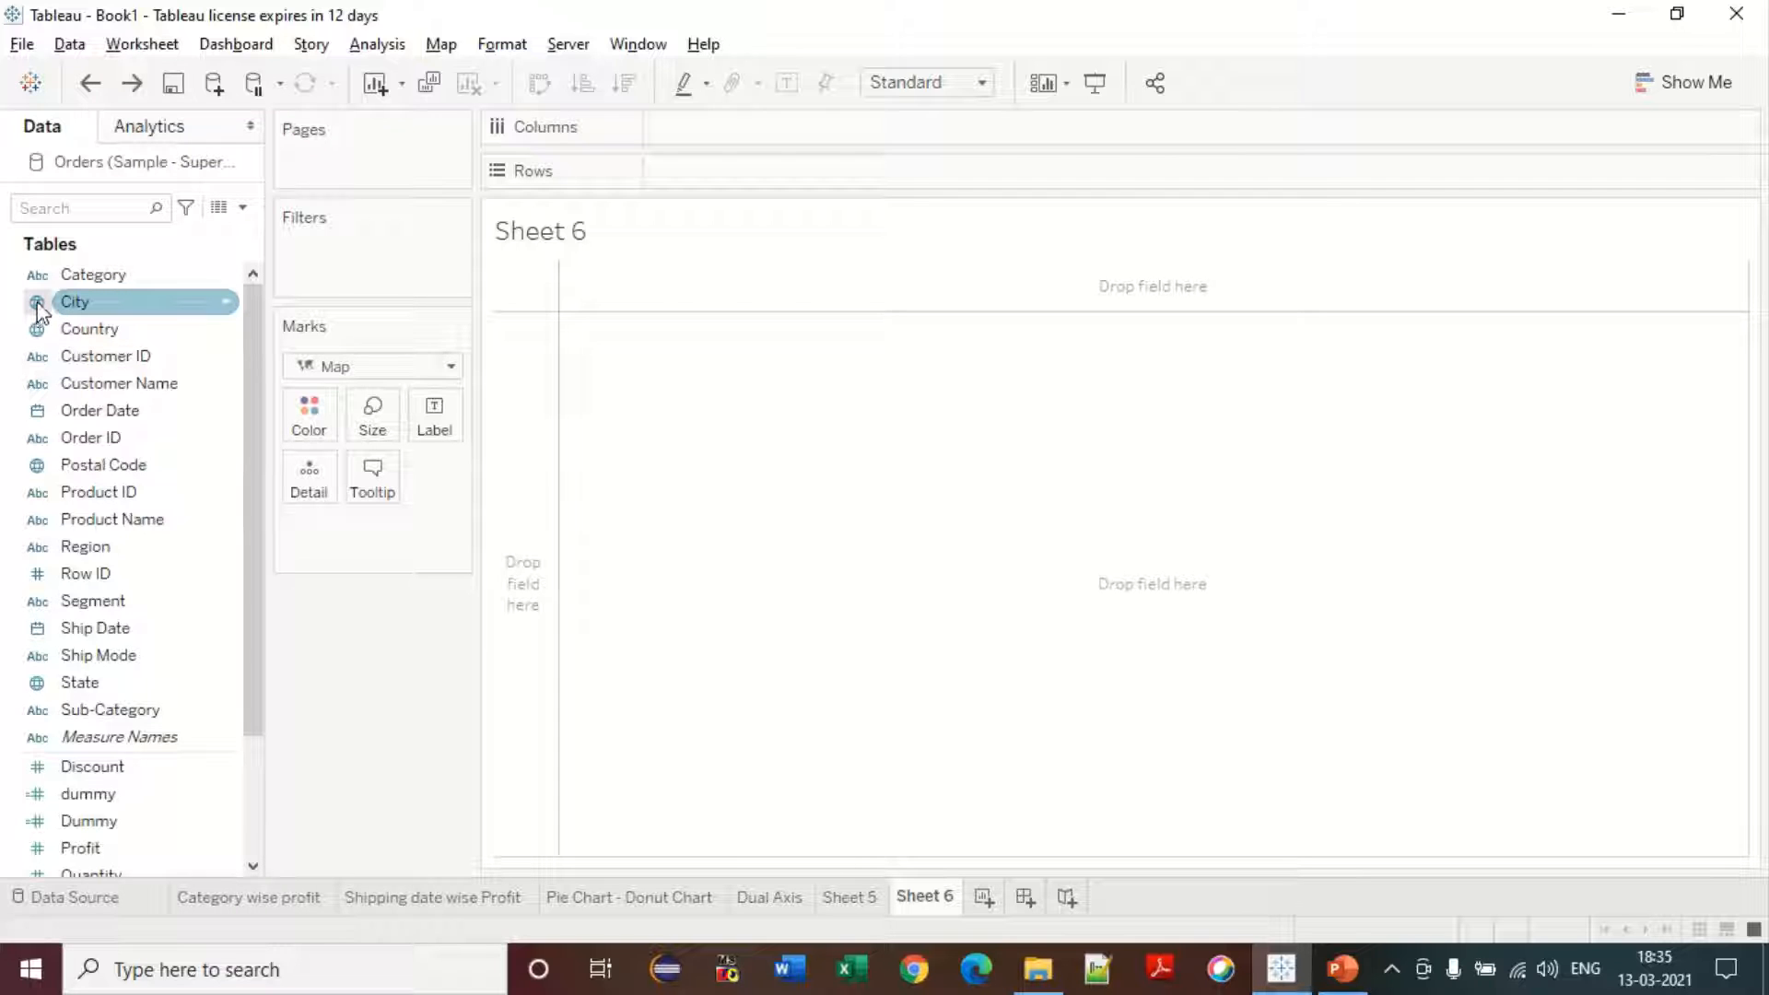
Step: Build a map of order locations by adding City, Country and State as detail fields on Sheet 6
{"action": "left_click_drag", "start_coordinate": [79, 302], "coordinate": [309, 475]}
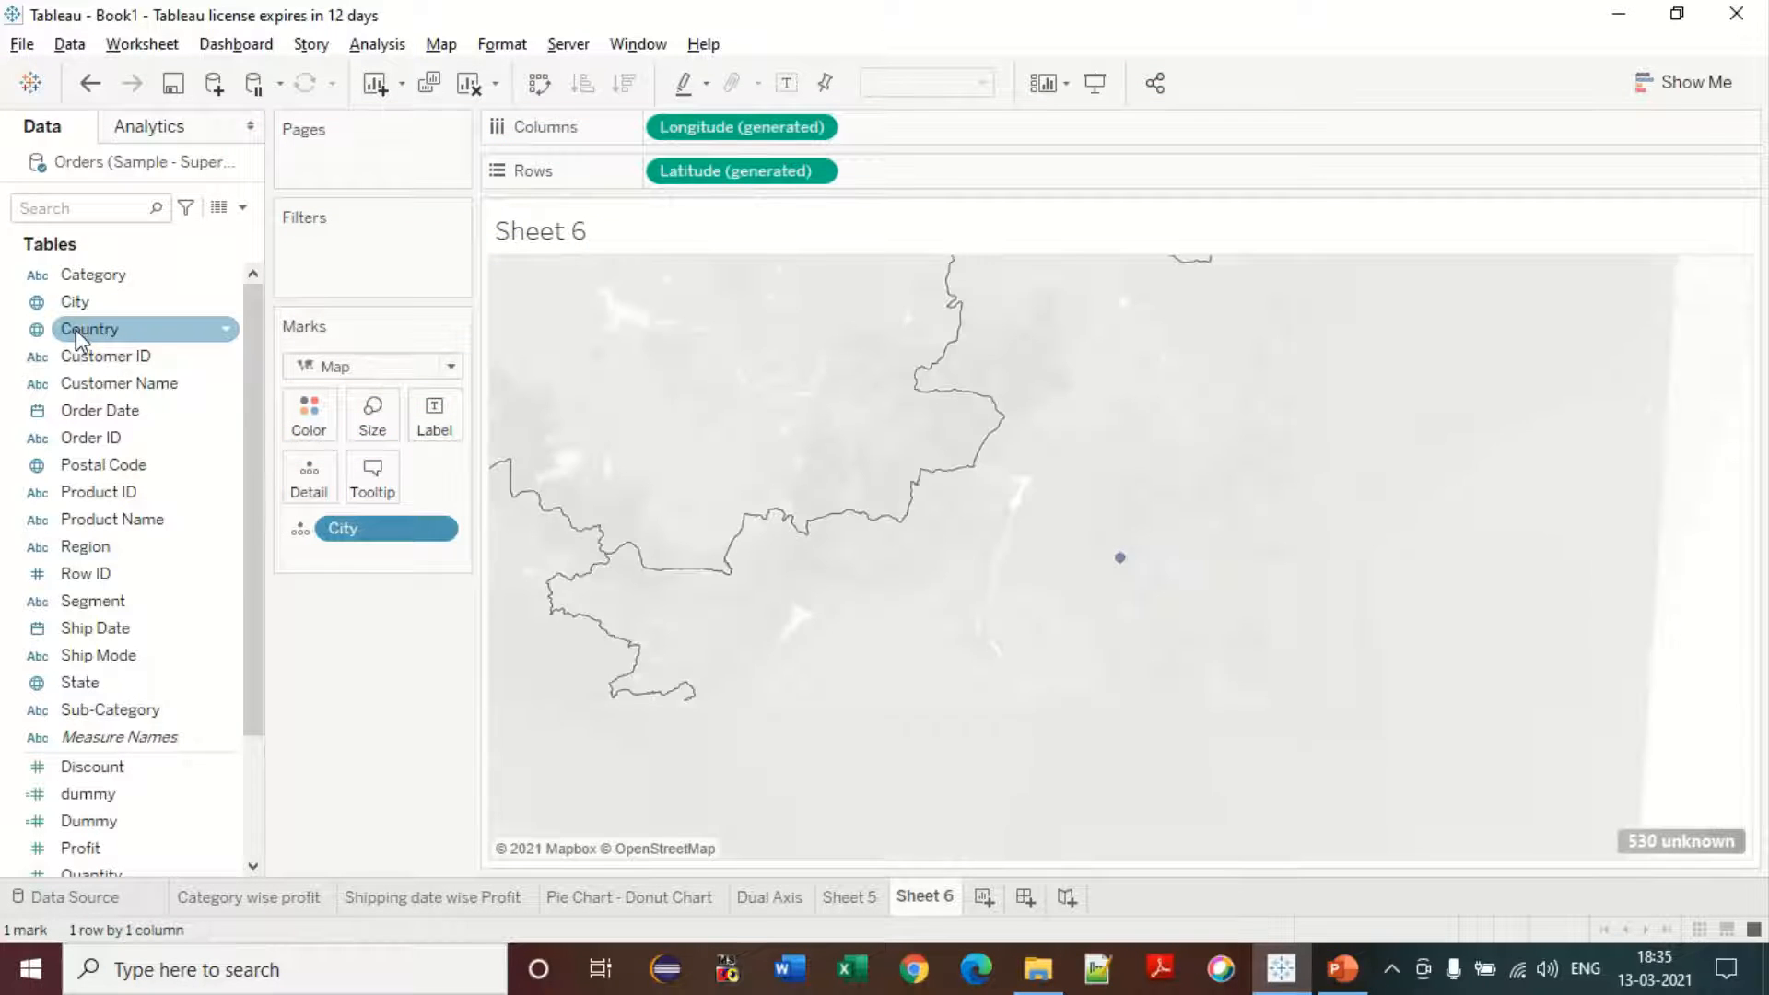
{"action": "left_click_drag", "start_coordinate": [75, 329], "coordinate": [309, 476]}
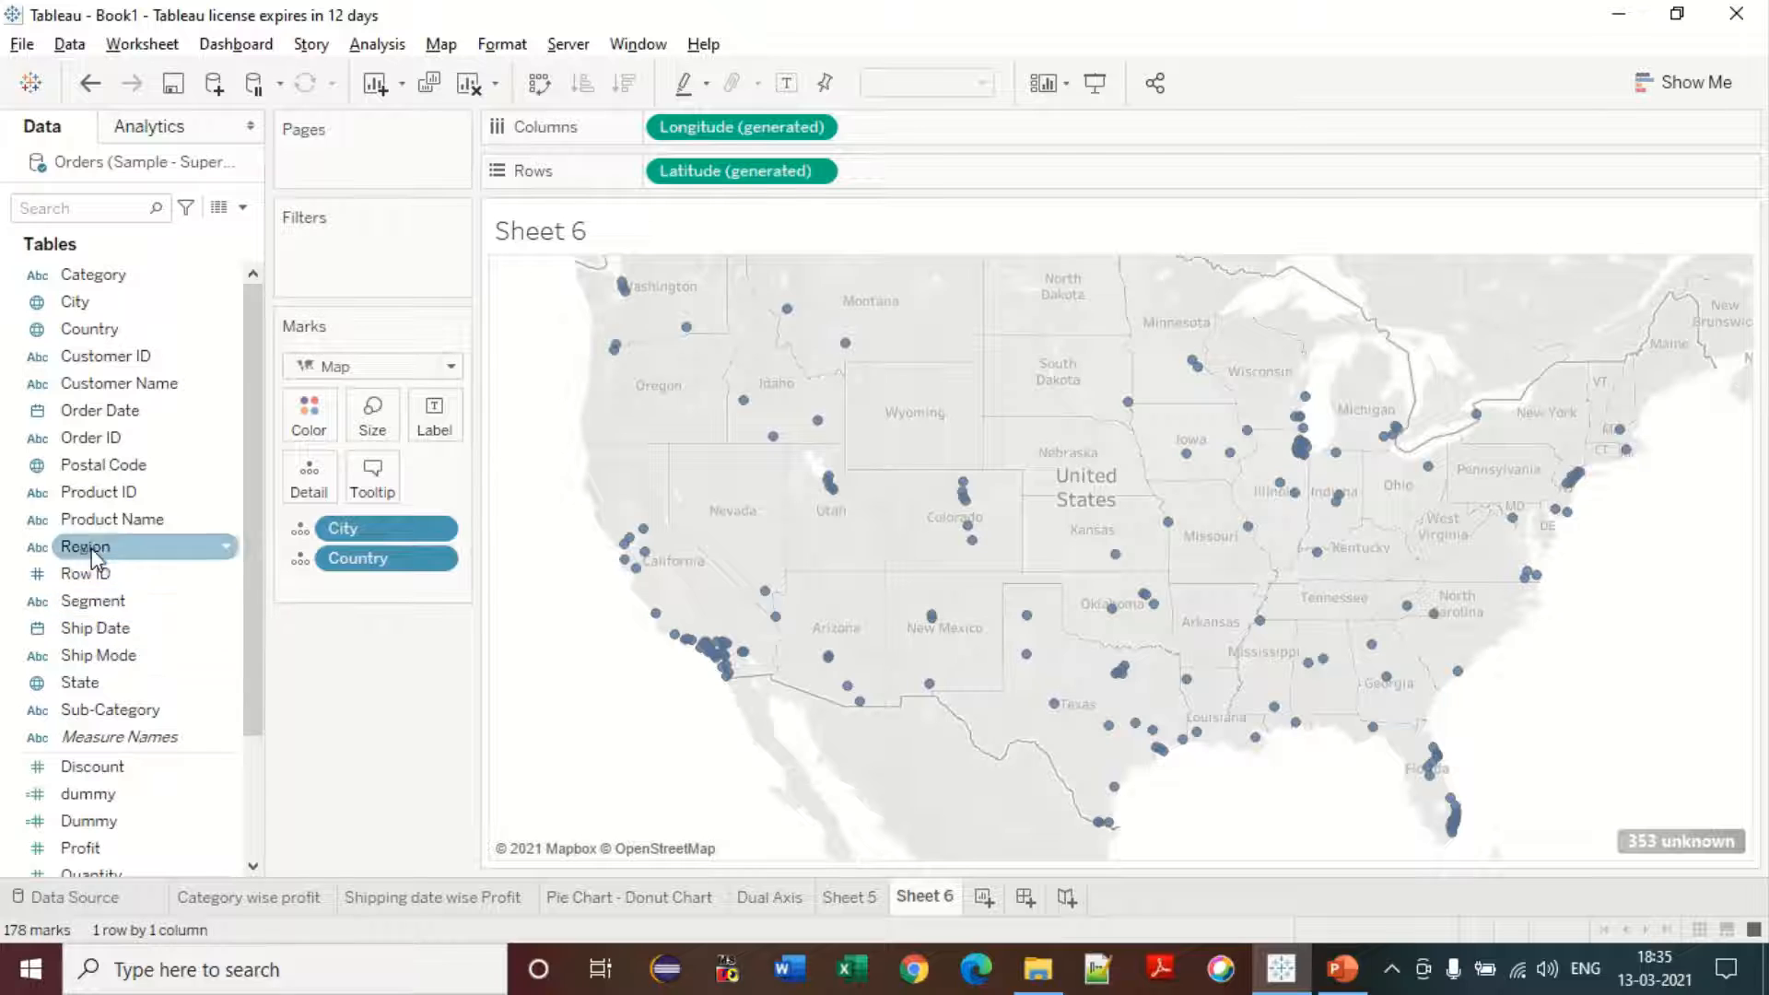
{"action": "left_click_drag", "start_coordinate": [79, 682], "coordinate": [312, 477]}
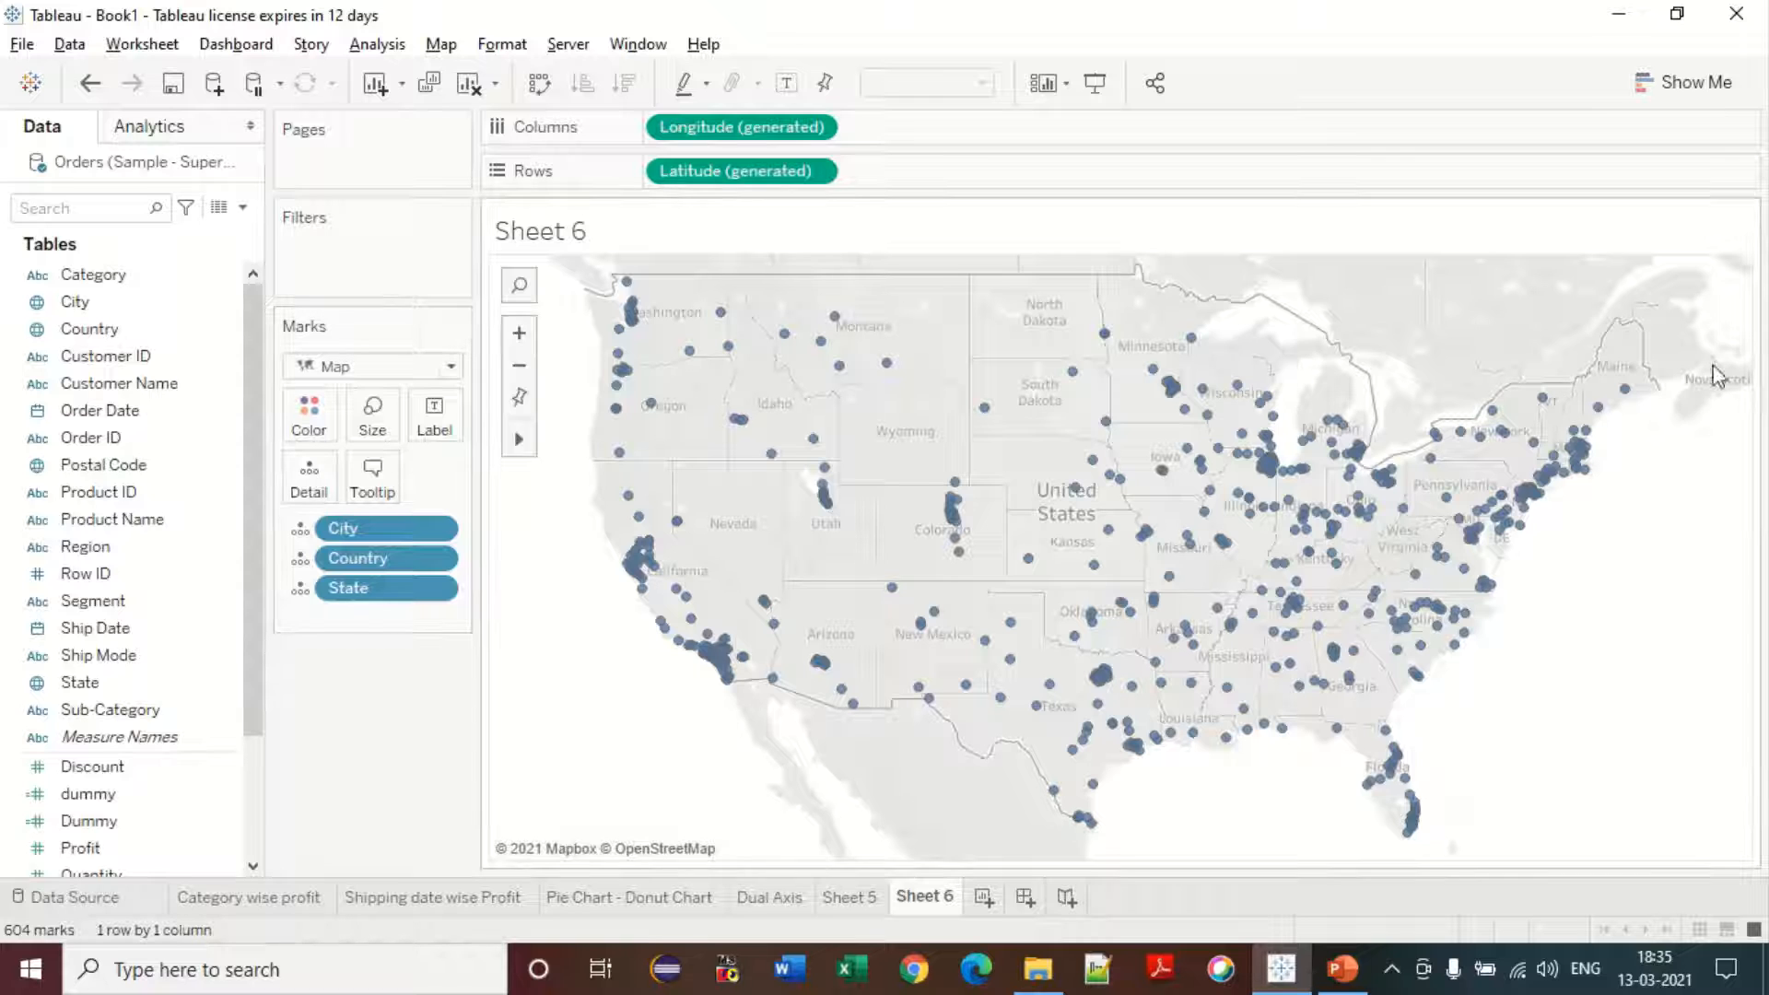
Step: Apply the filled map chart type to the Sheet 6 view
{"action": "left_click", "coordinate": [1686, 82]}
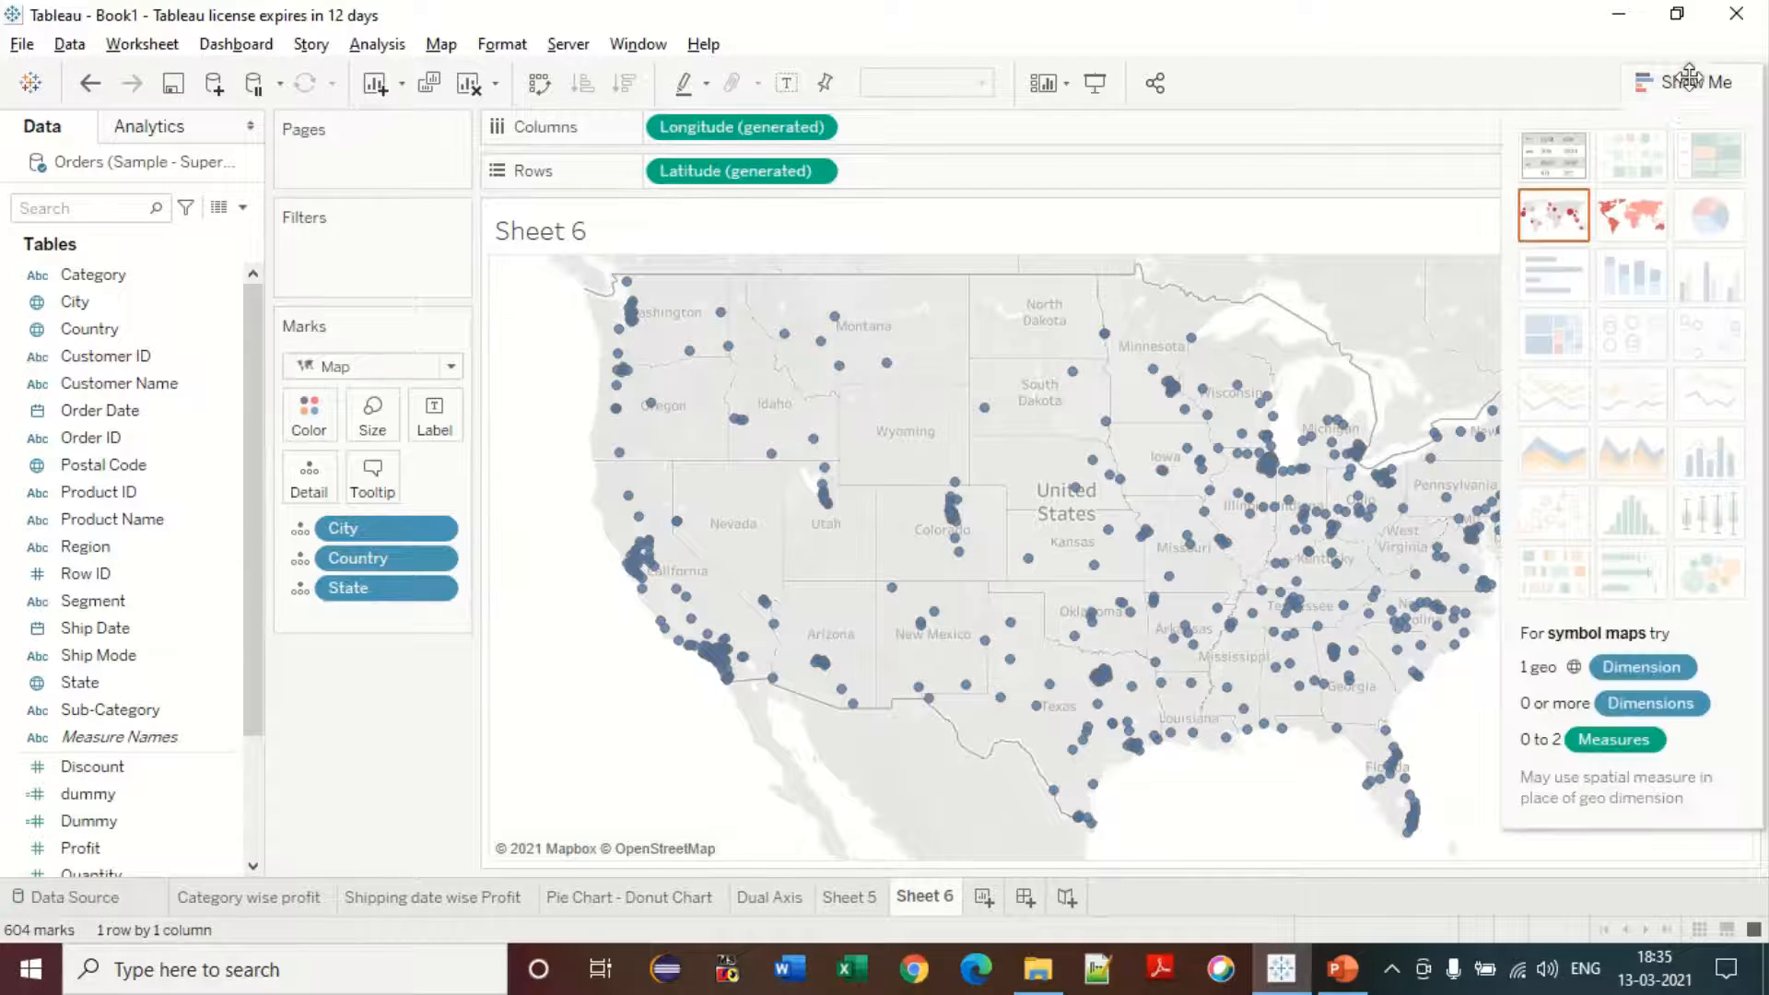
{"action": "left_click", "coordinate": [1657, 230]}
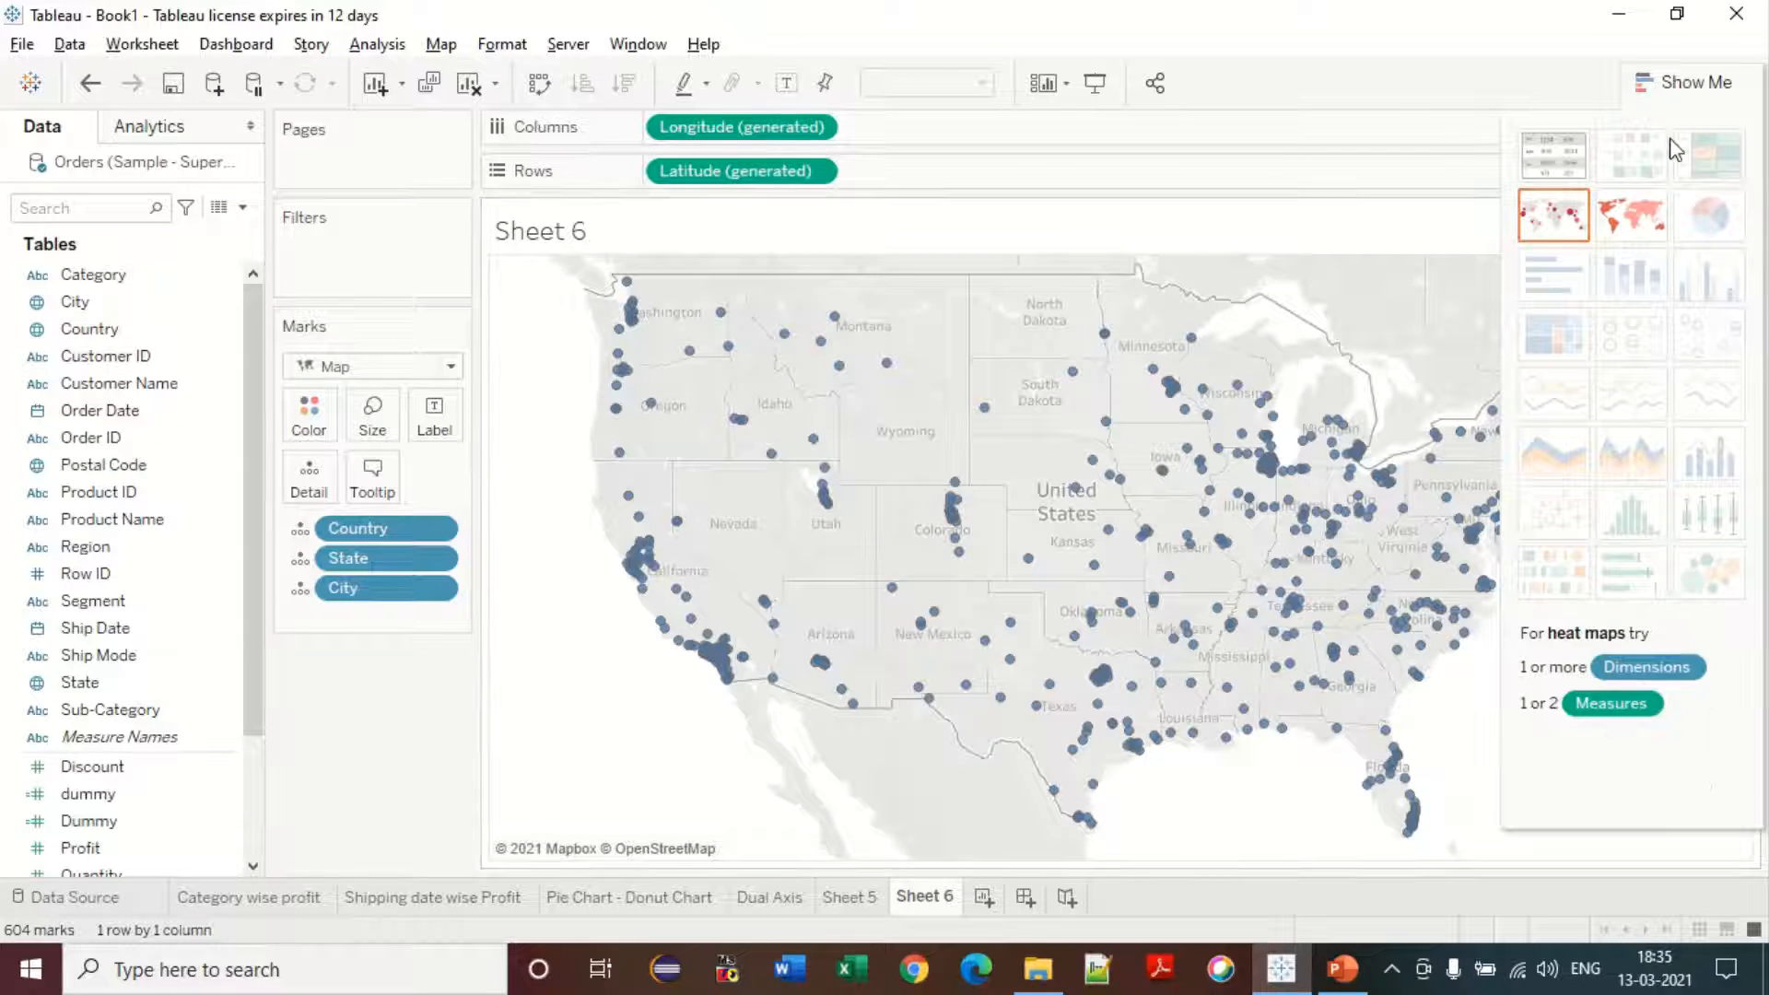
{"action": "left_click", "coordinate": [1707, 93]}
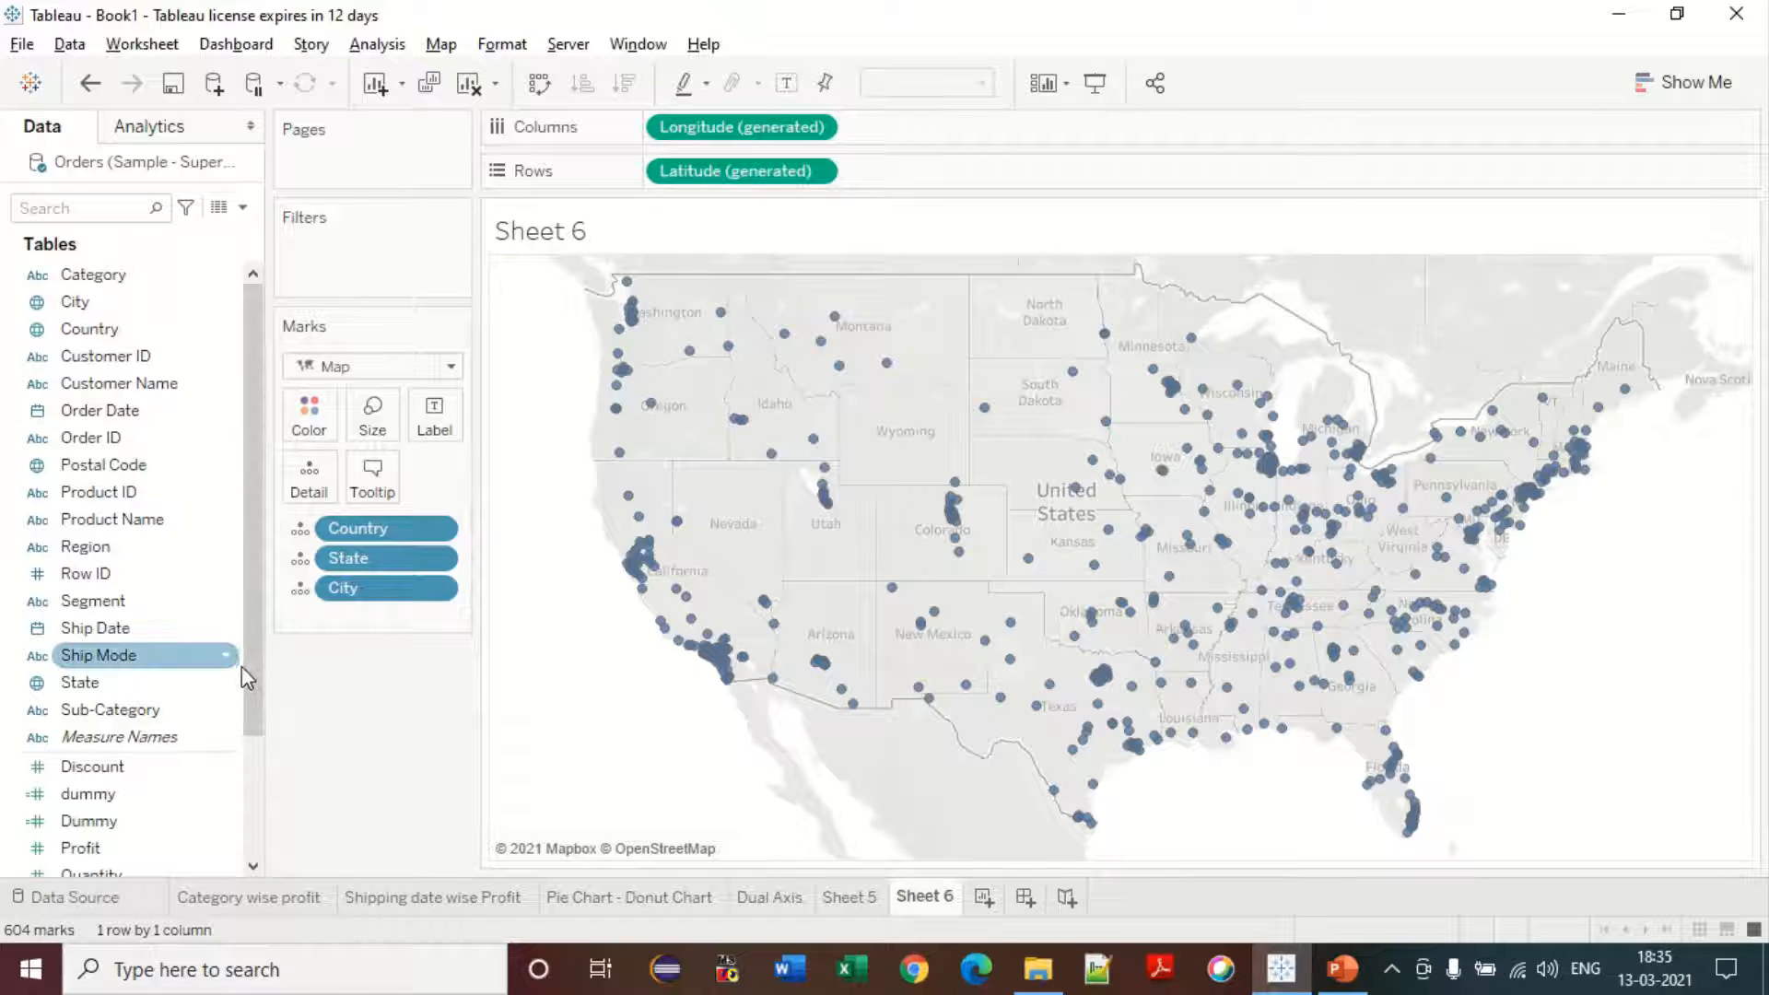
Step: Set the City, Country and State text in the map tooltip to font size 18 and check the tooltip on several cities
{"action": "left_click_drag", "start_coordinate": [250, 671], "coordinate": [265, 749]}
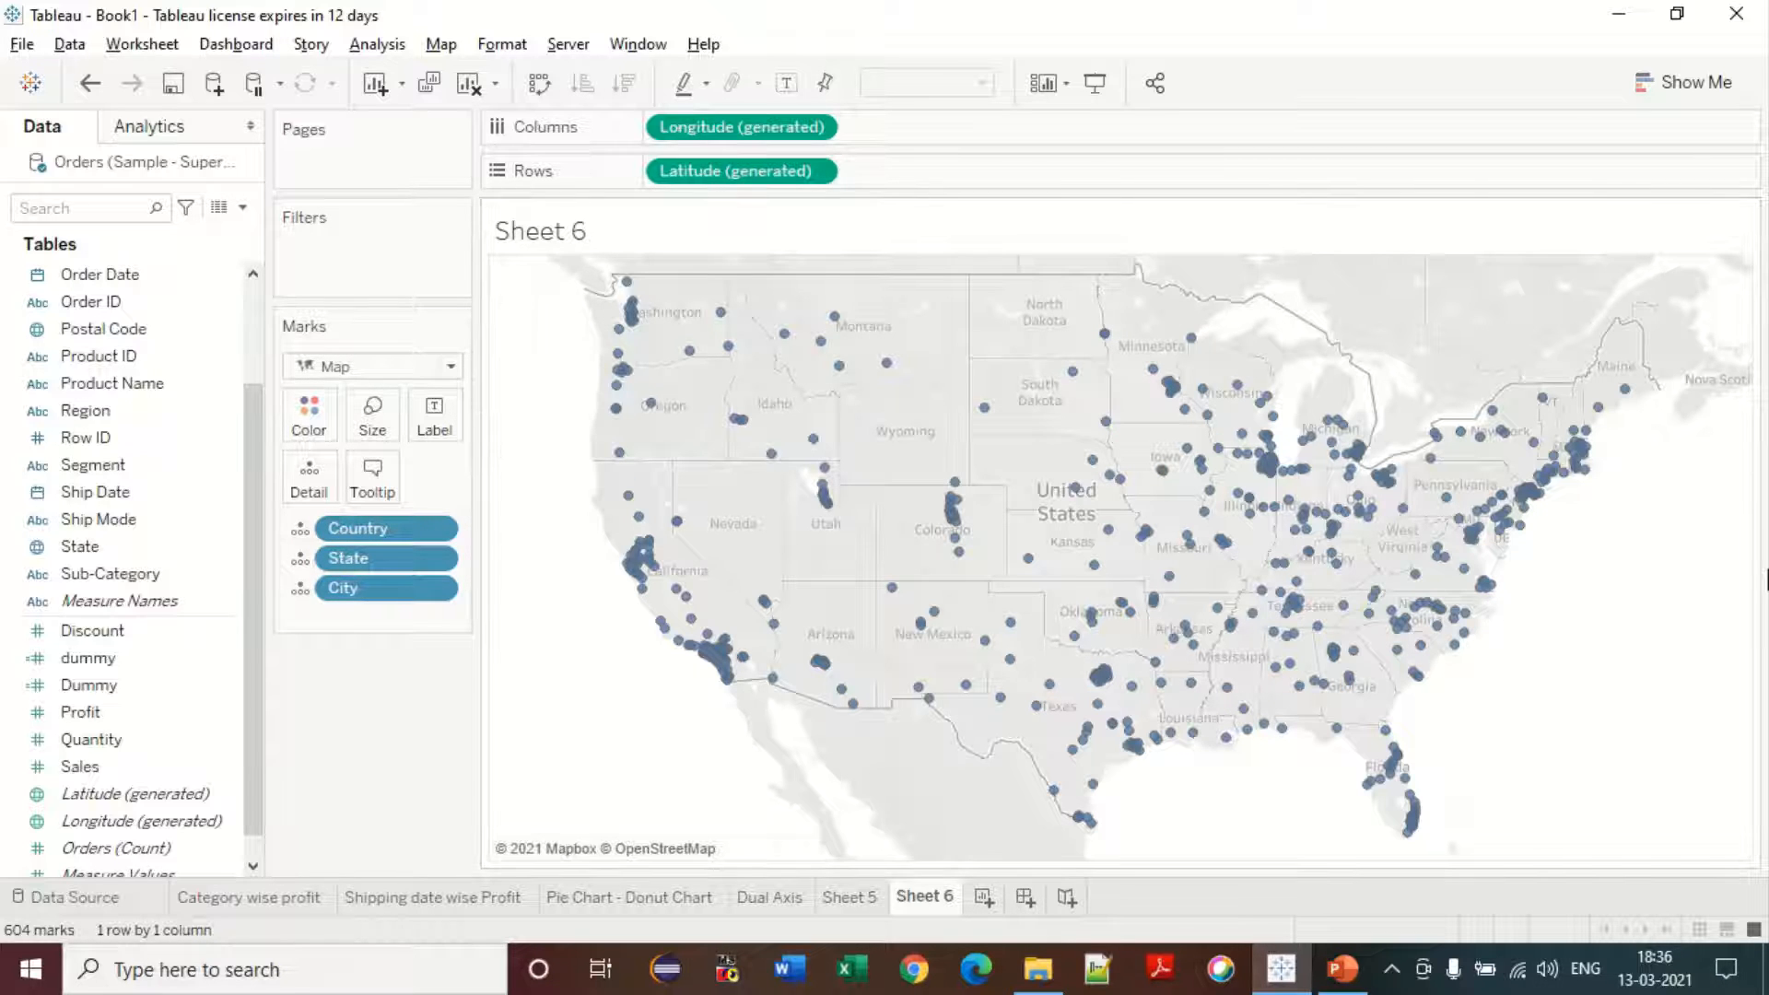
{"action": "mouse_move", "coordinate": [1332, 532]}
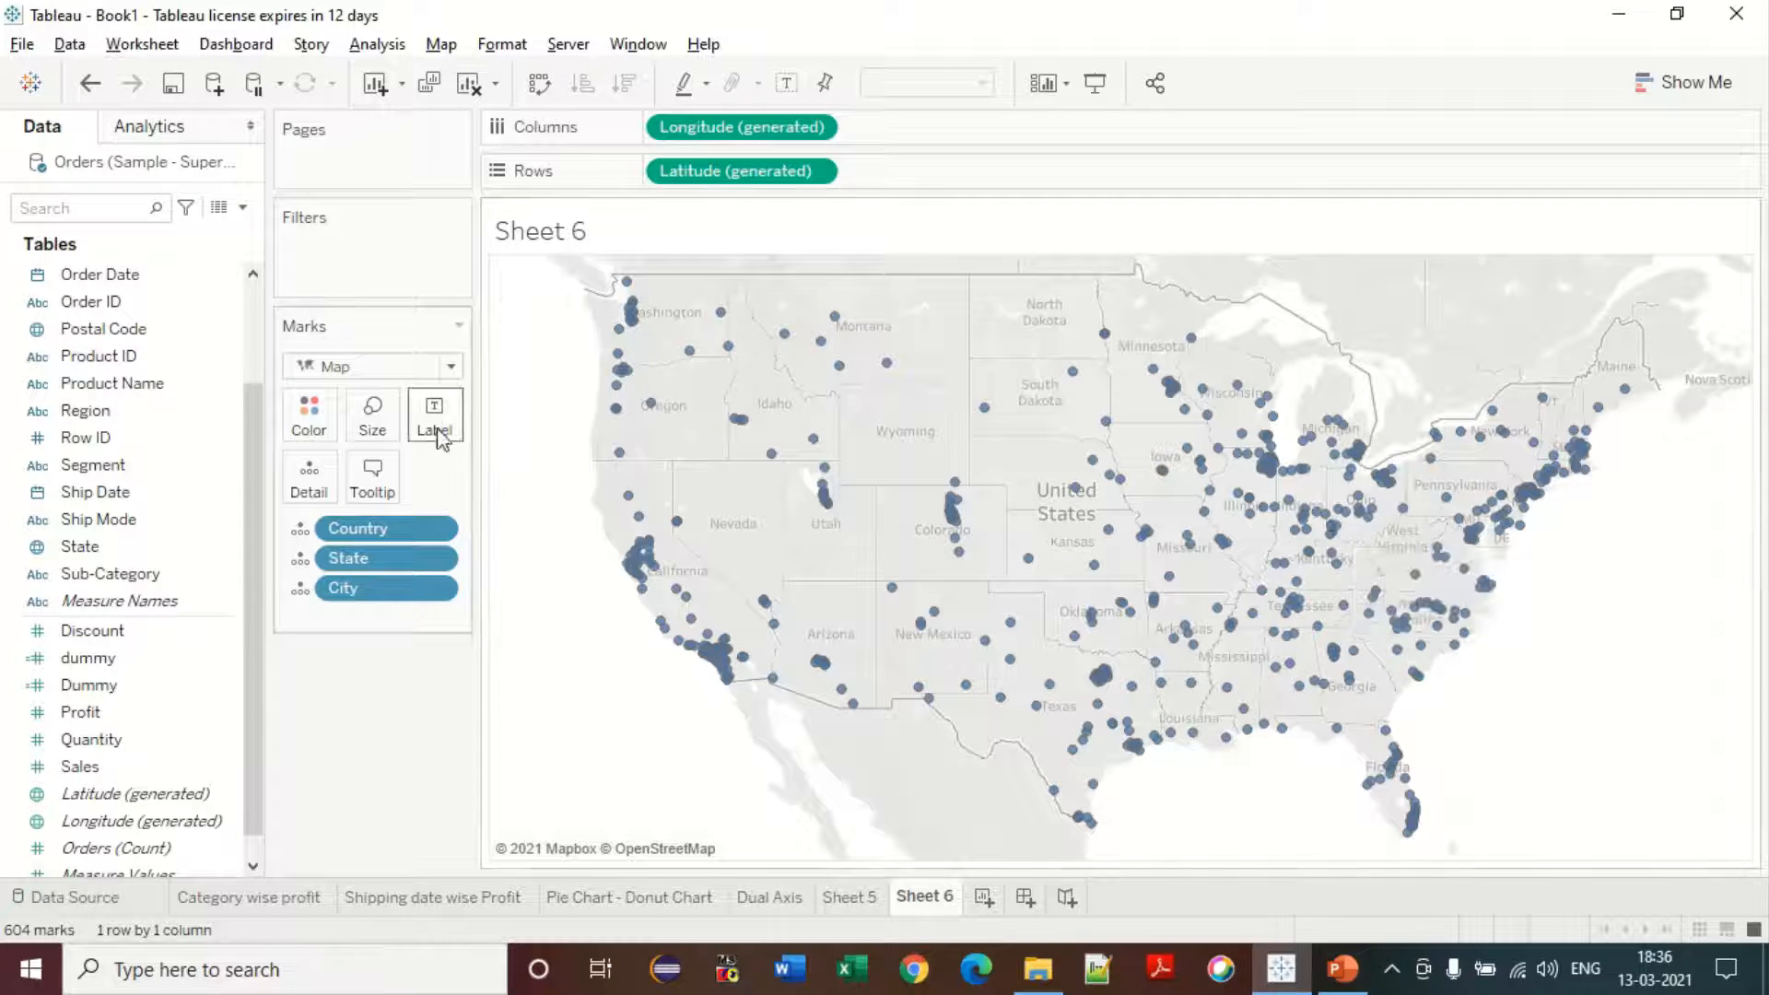
{"action": "left_click", "coordinate": [373, 474]}
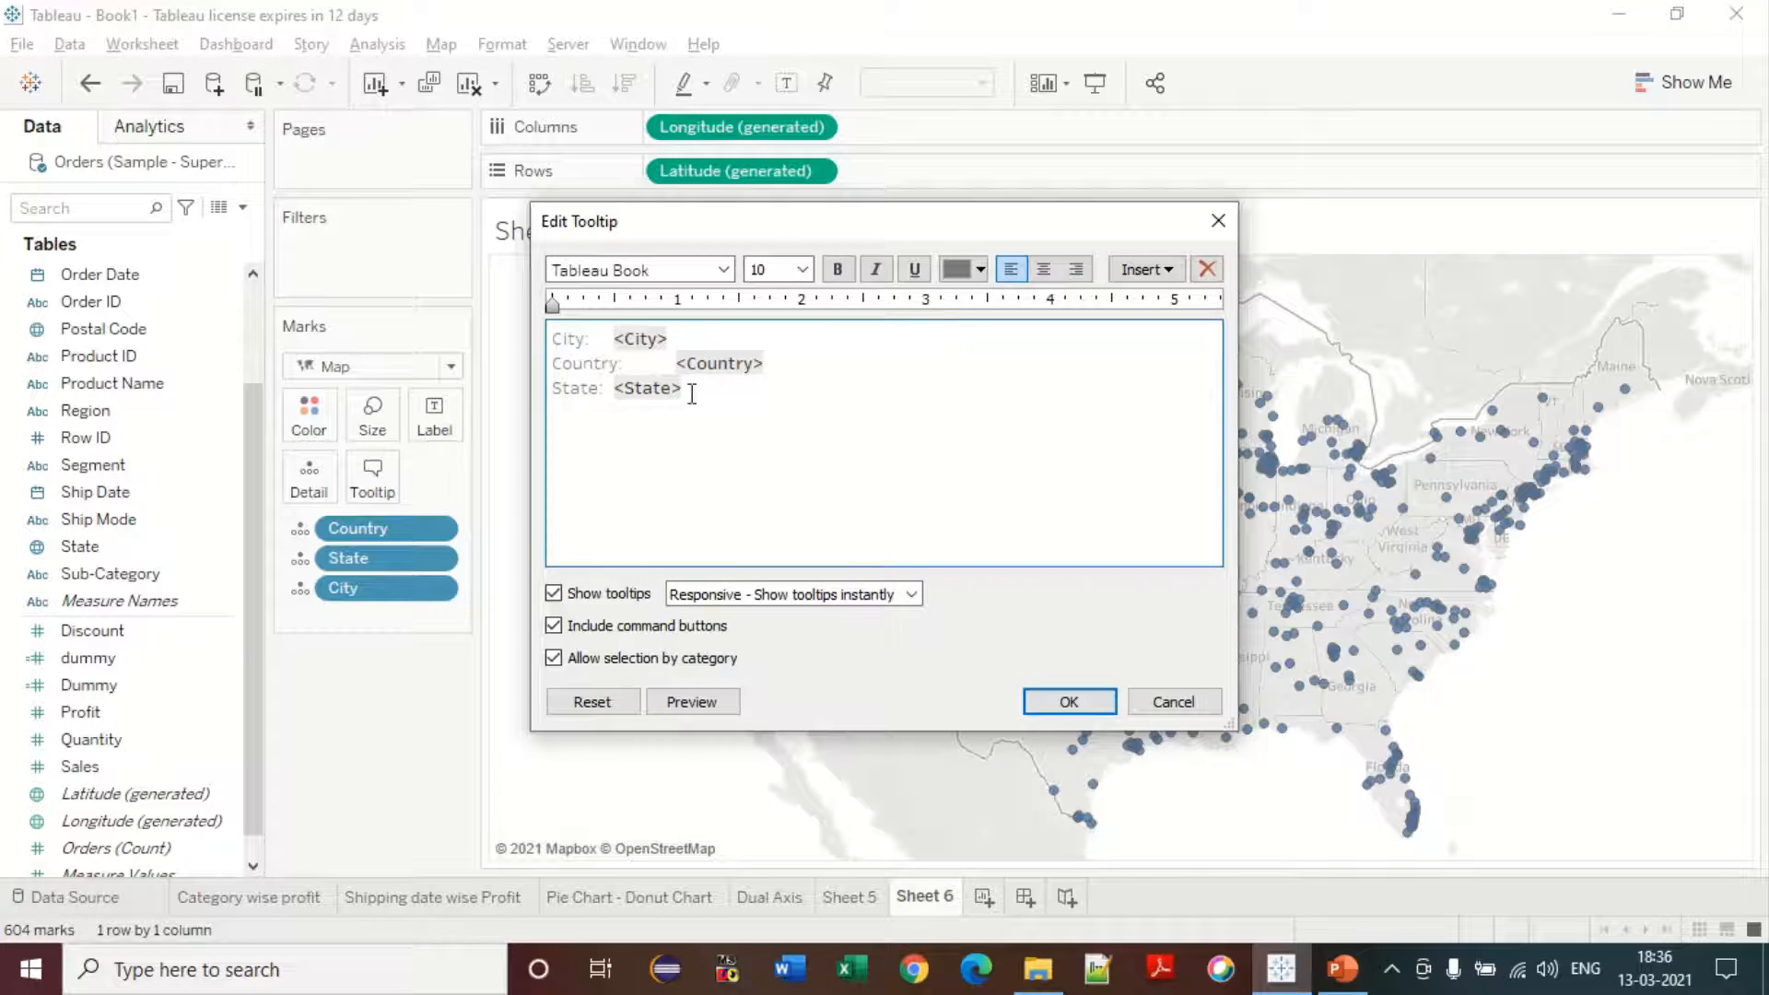
{"action": "left_click_drag", "start_coordinate": [691, 391], "coordinate": [555, 295]}
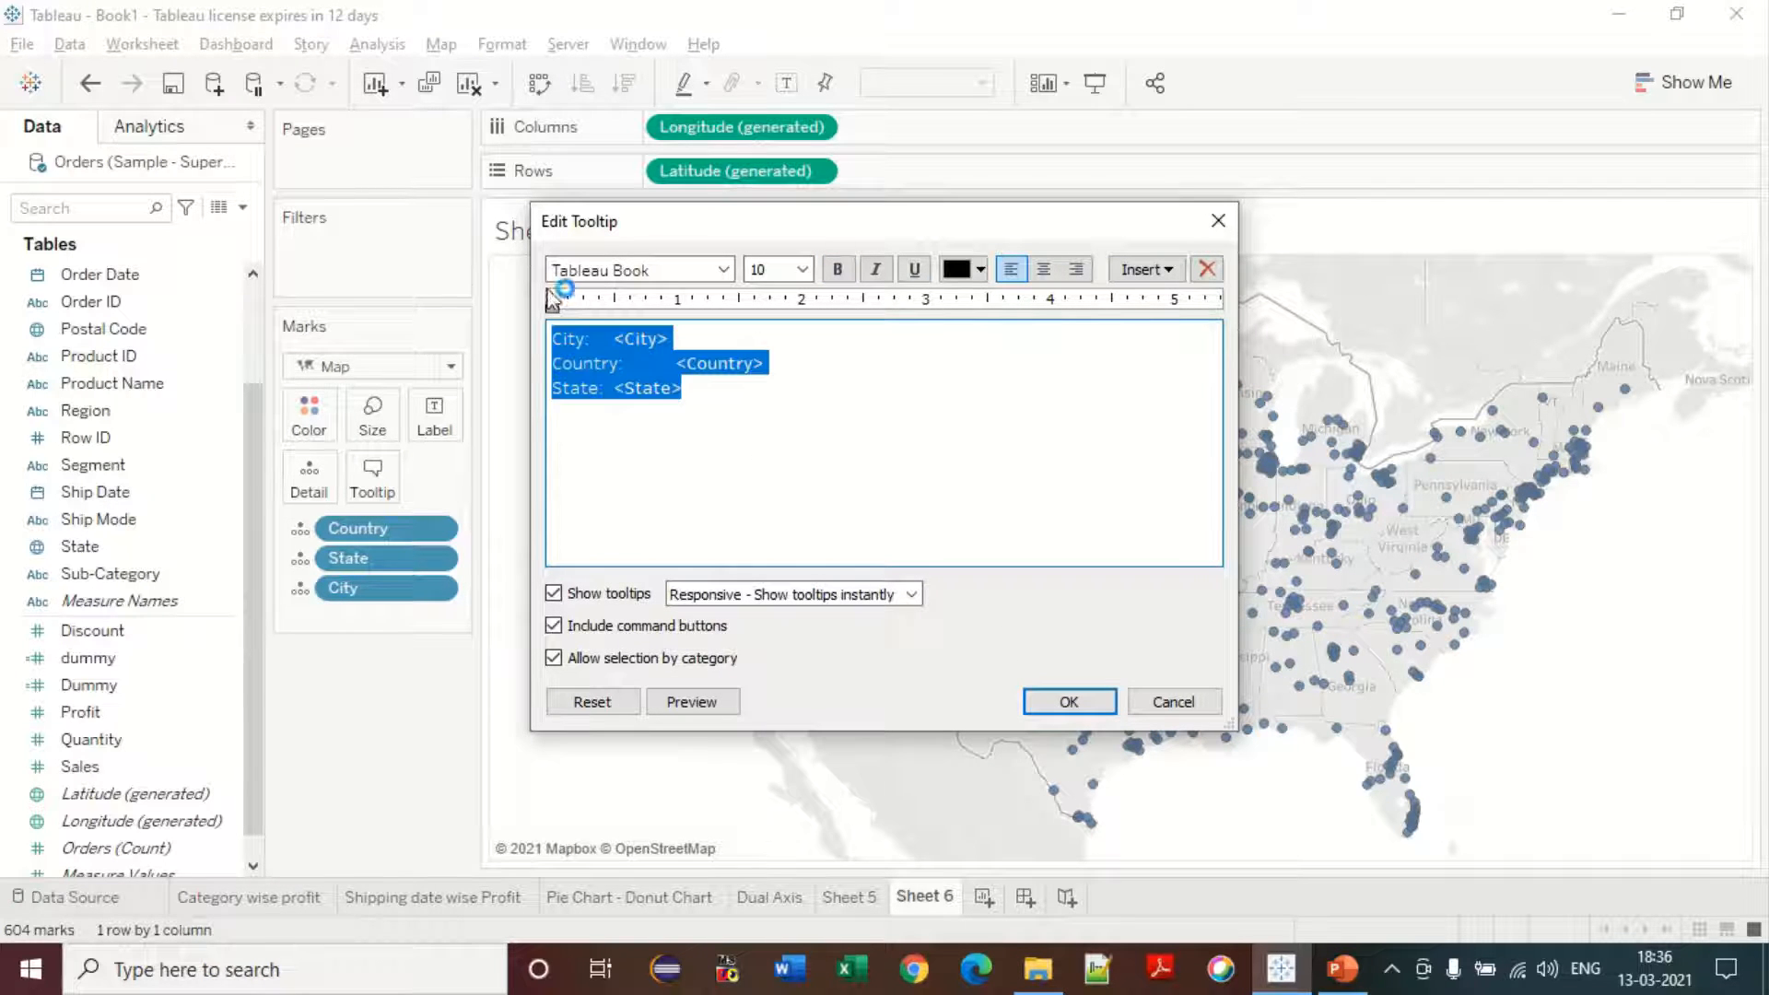
{"action": "left_click", "coordinate": [800, 269]}
{"action": "left_click", "coordinate": [790, 430]}
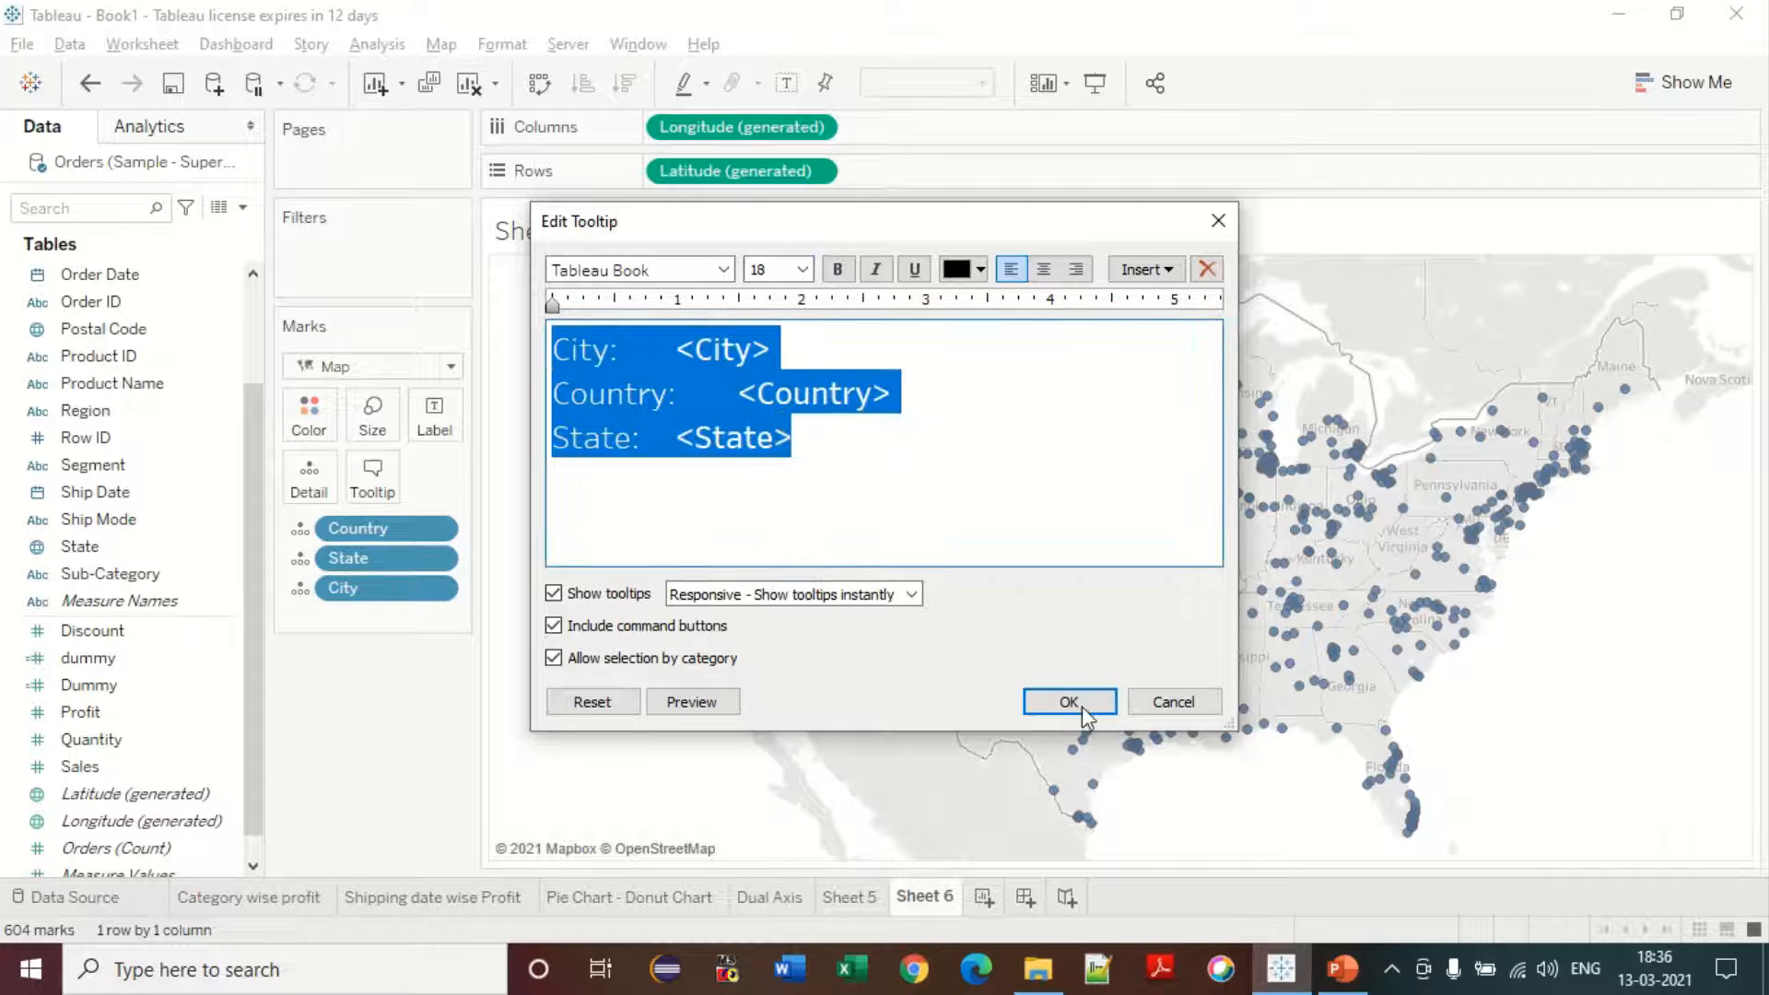
{"action": "left_click", "coordinate": [1078, 704]}
{"action": "mouse_move", "coordinate": [1276, 471]}
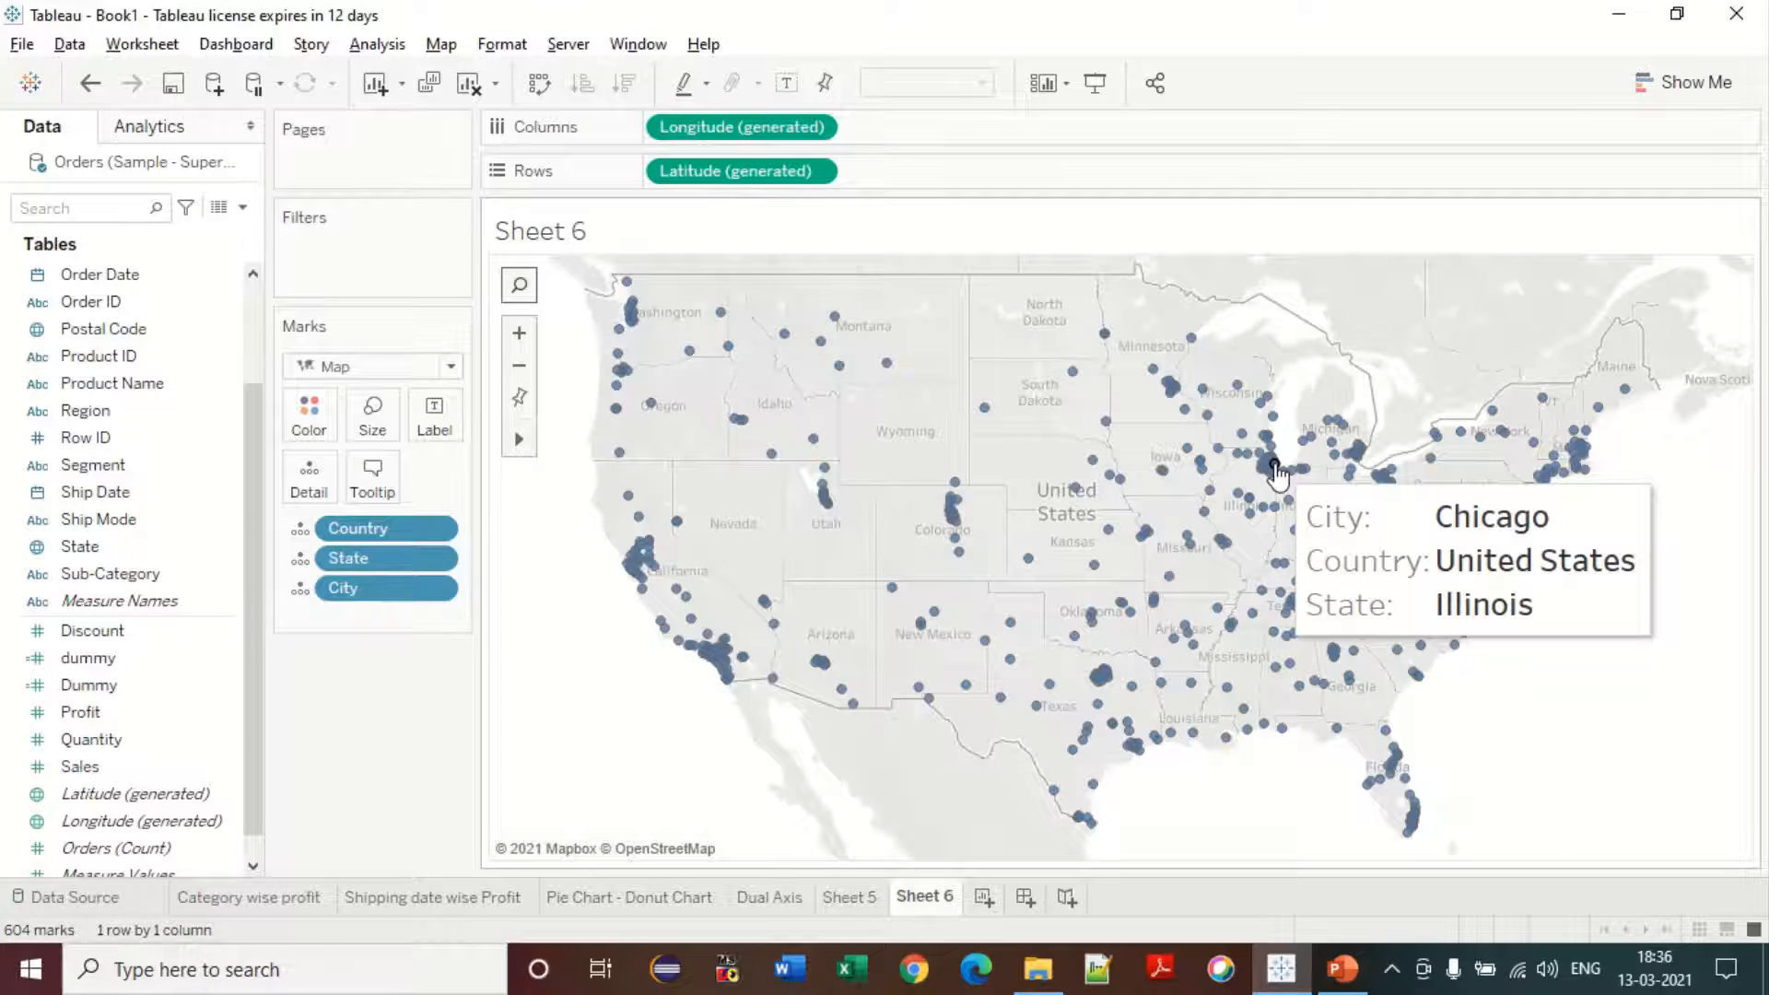
{"action": "mouse_move", "coordinate": [741, 424]}
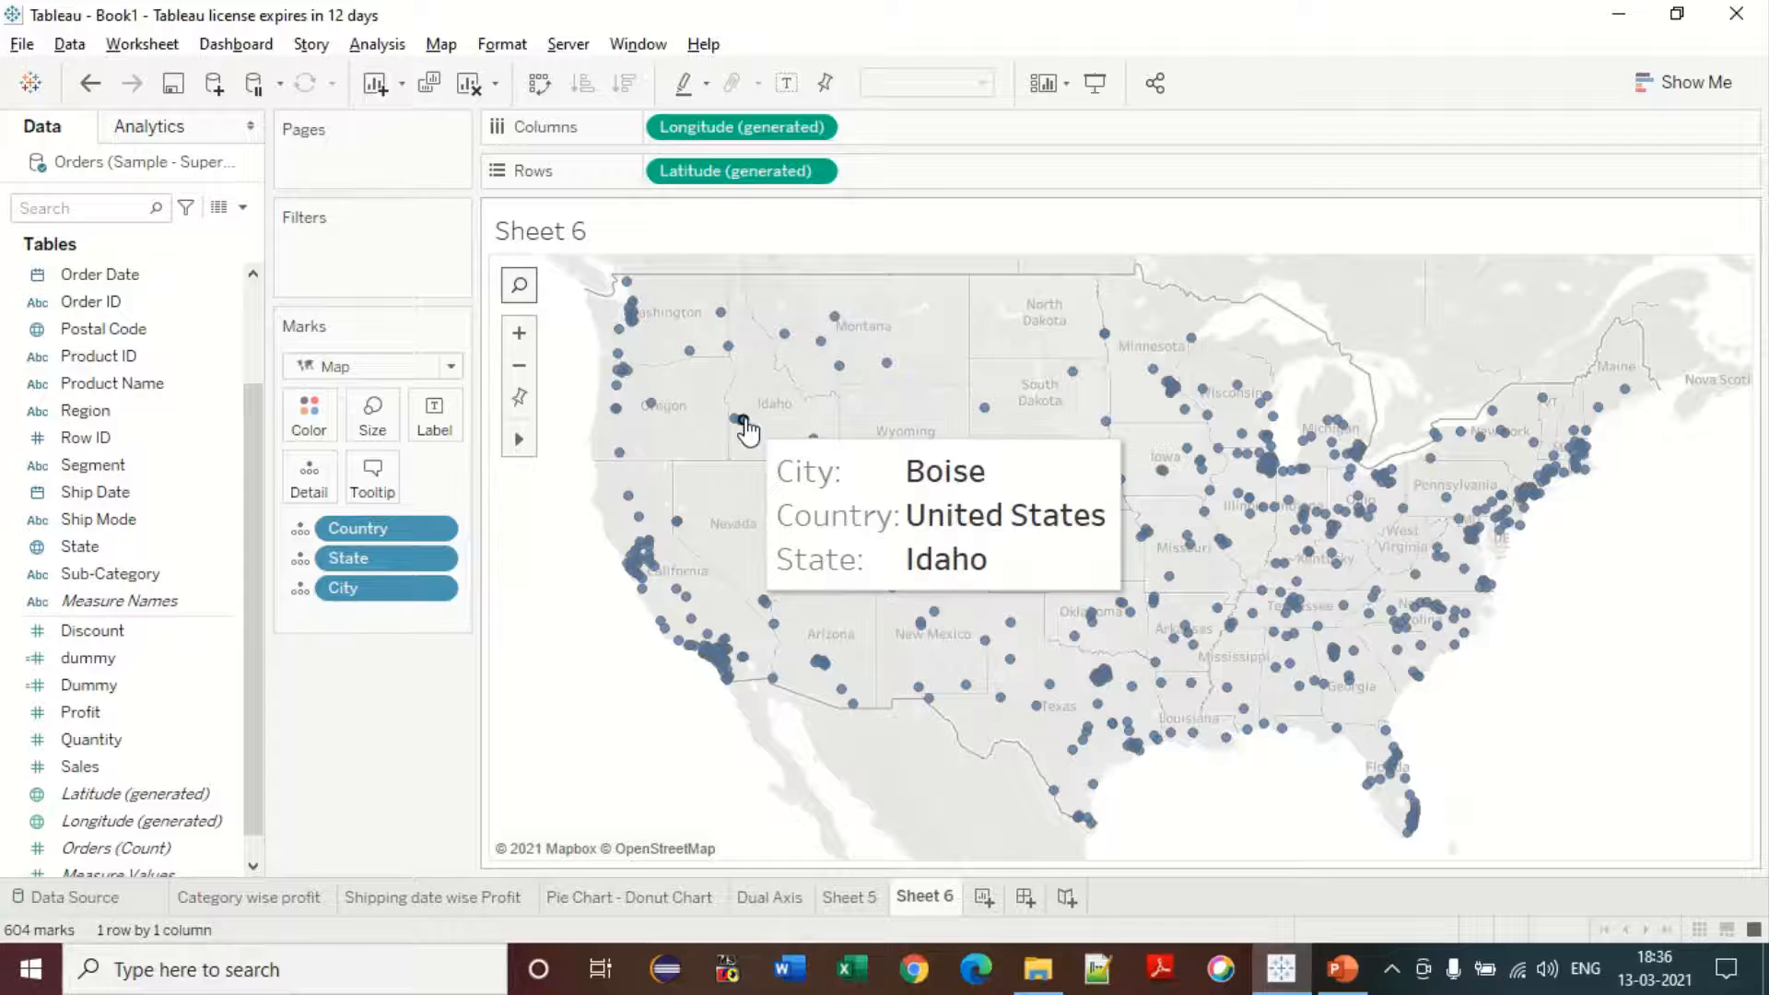
{"action": "mouse_move", "coordinate": [633, 318]}
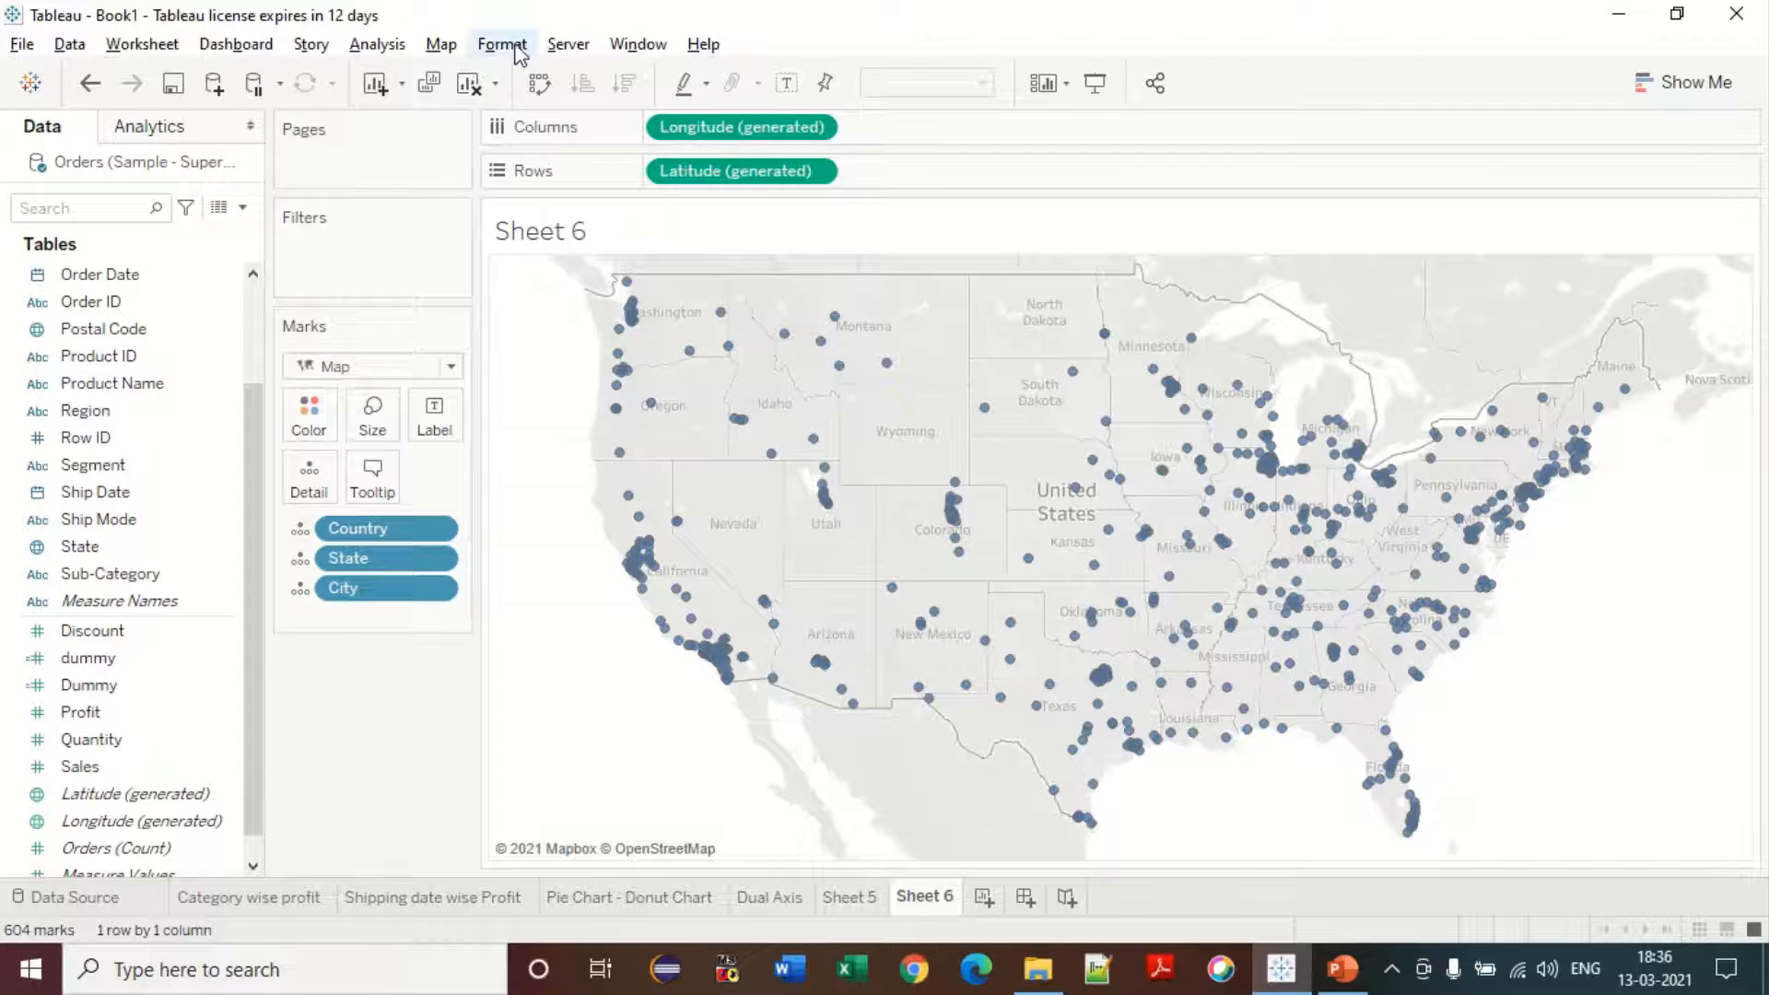
Step: Change the map's background style to Outdoors
{"action": "left_click", "coordinate": [443, 46]}
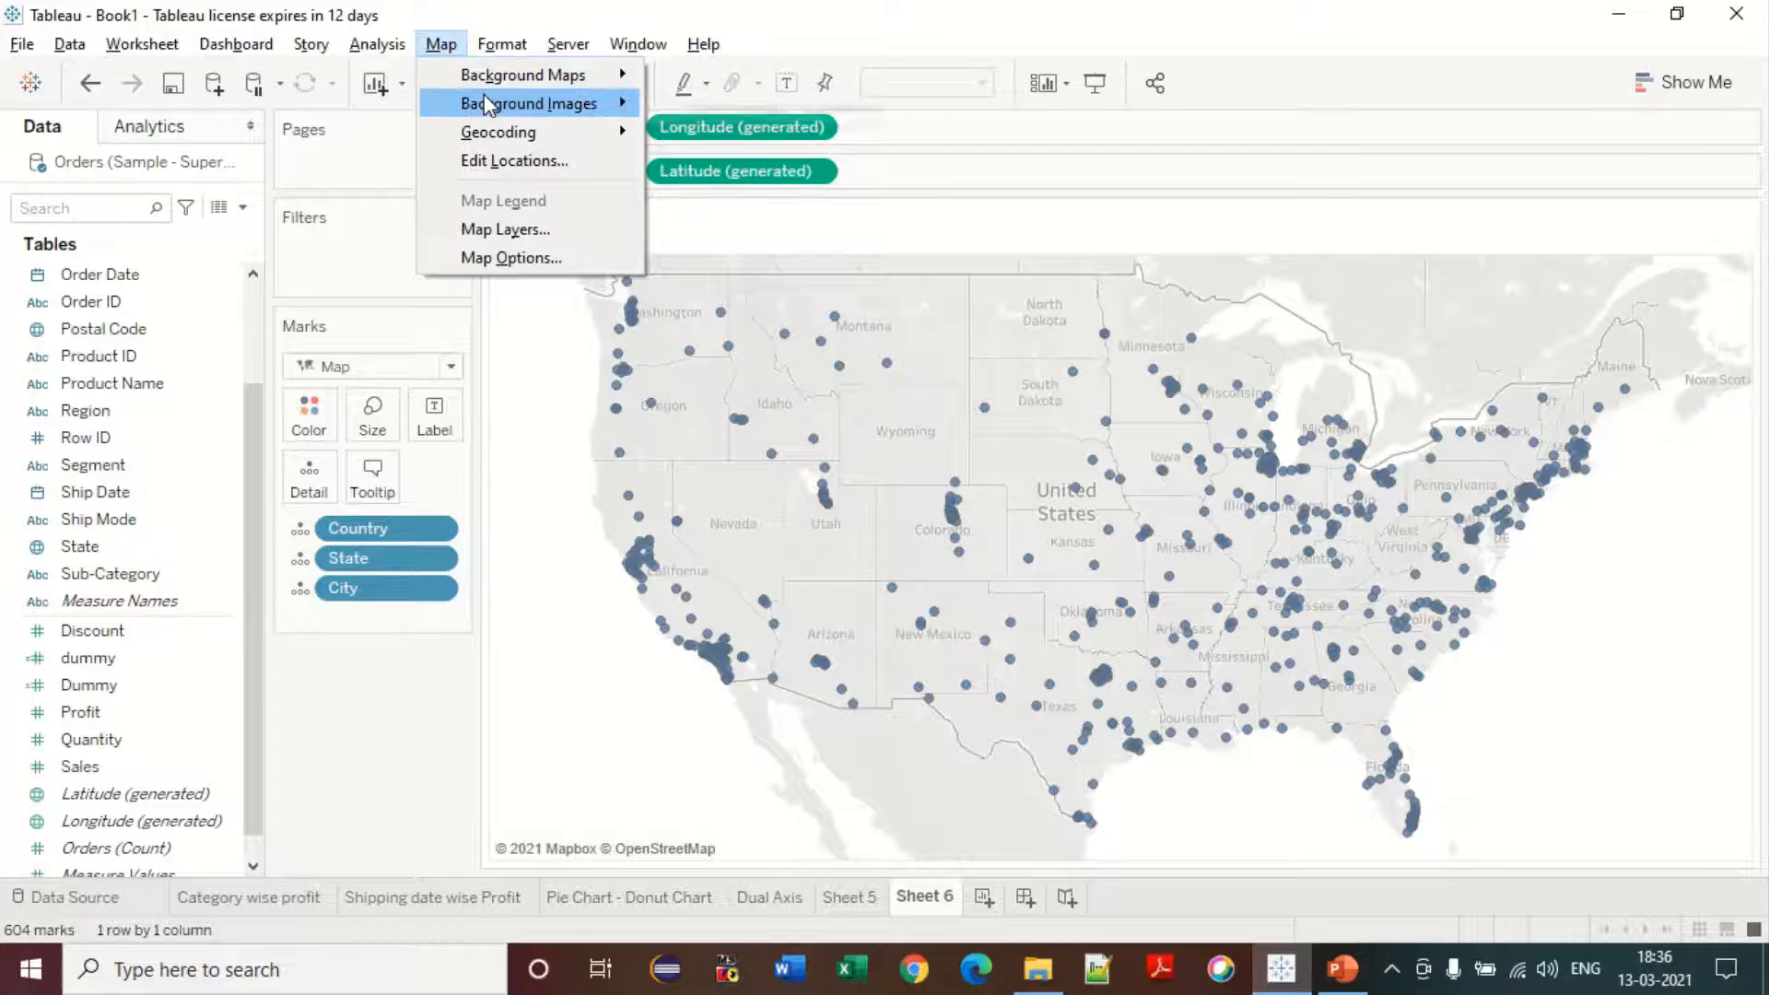
{"action": "mouse_move", "coordinate": [516, 74]}
{"action": "left_click", "coordinate": [757, 191]}
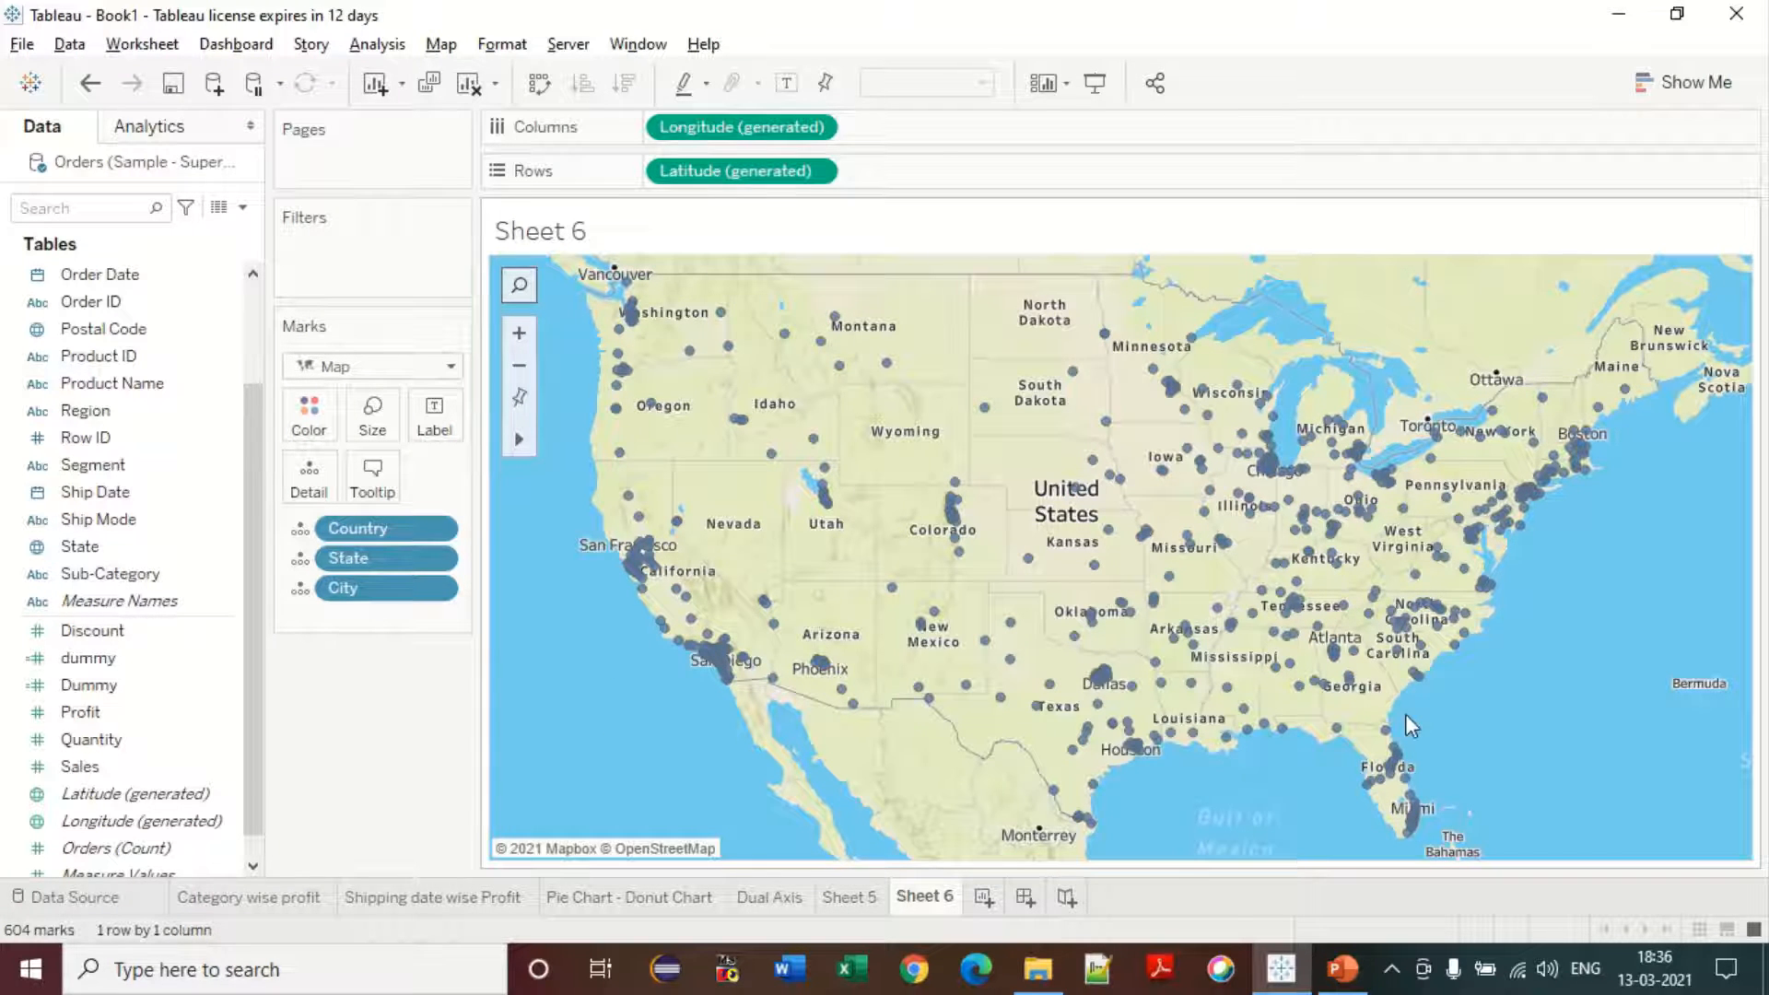
Step: Configure the map options with pan and zoom and map search enabled and the view toolbar hidden
{"action": "left_click", "coordinate": [443, 48]}
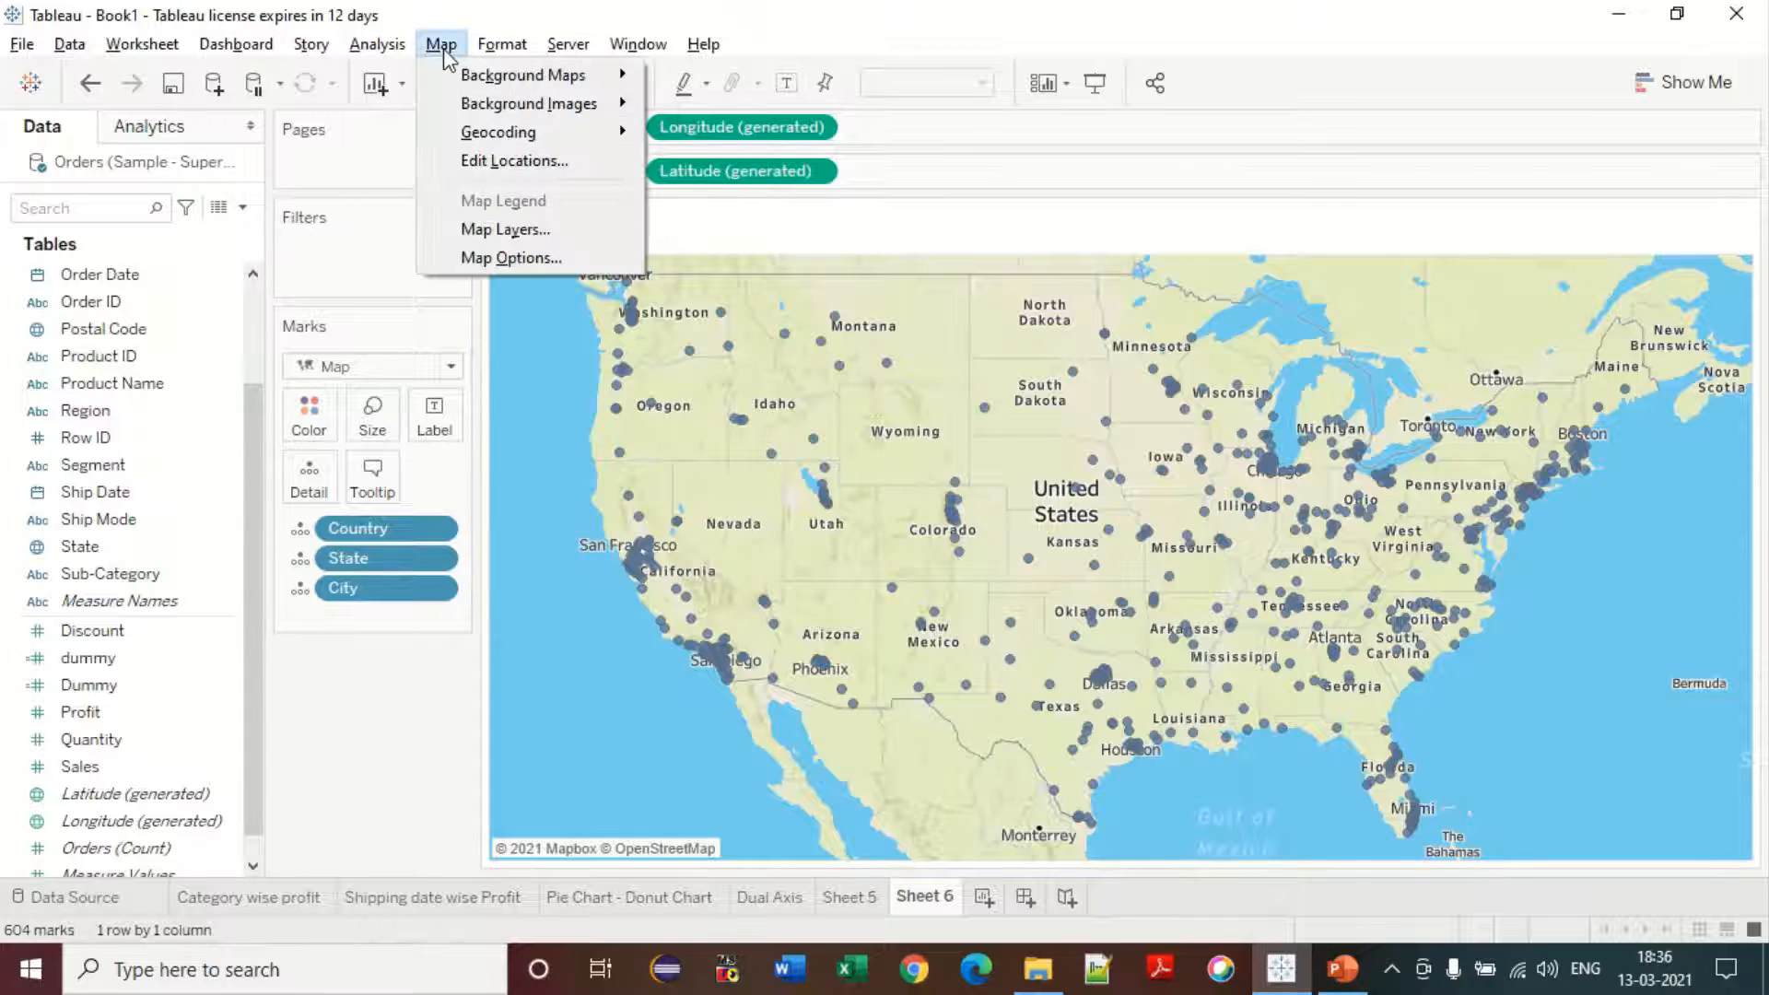
{"action": "left_click", "coordinate": [522, 257]}
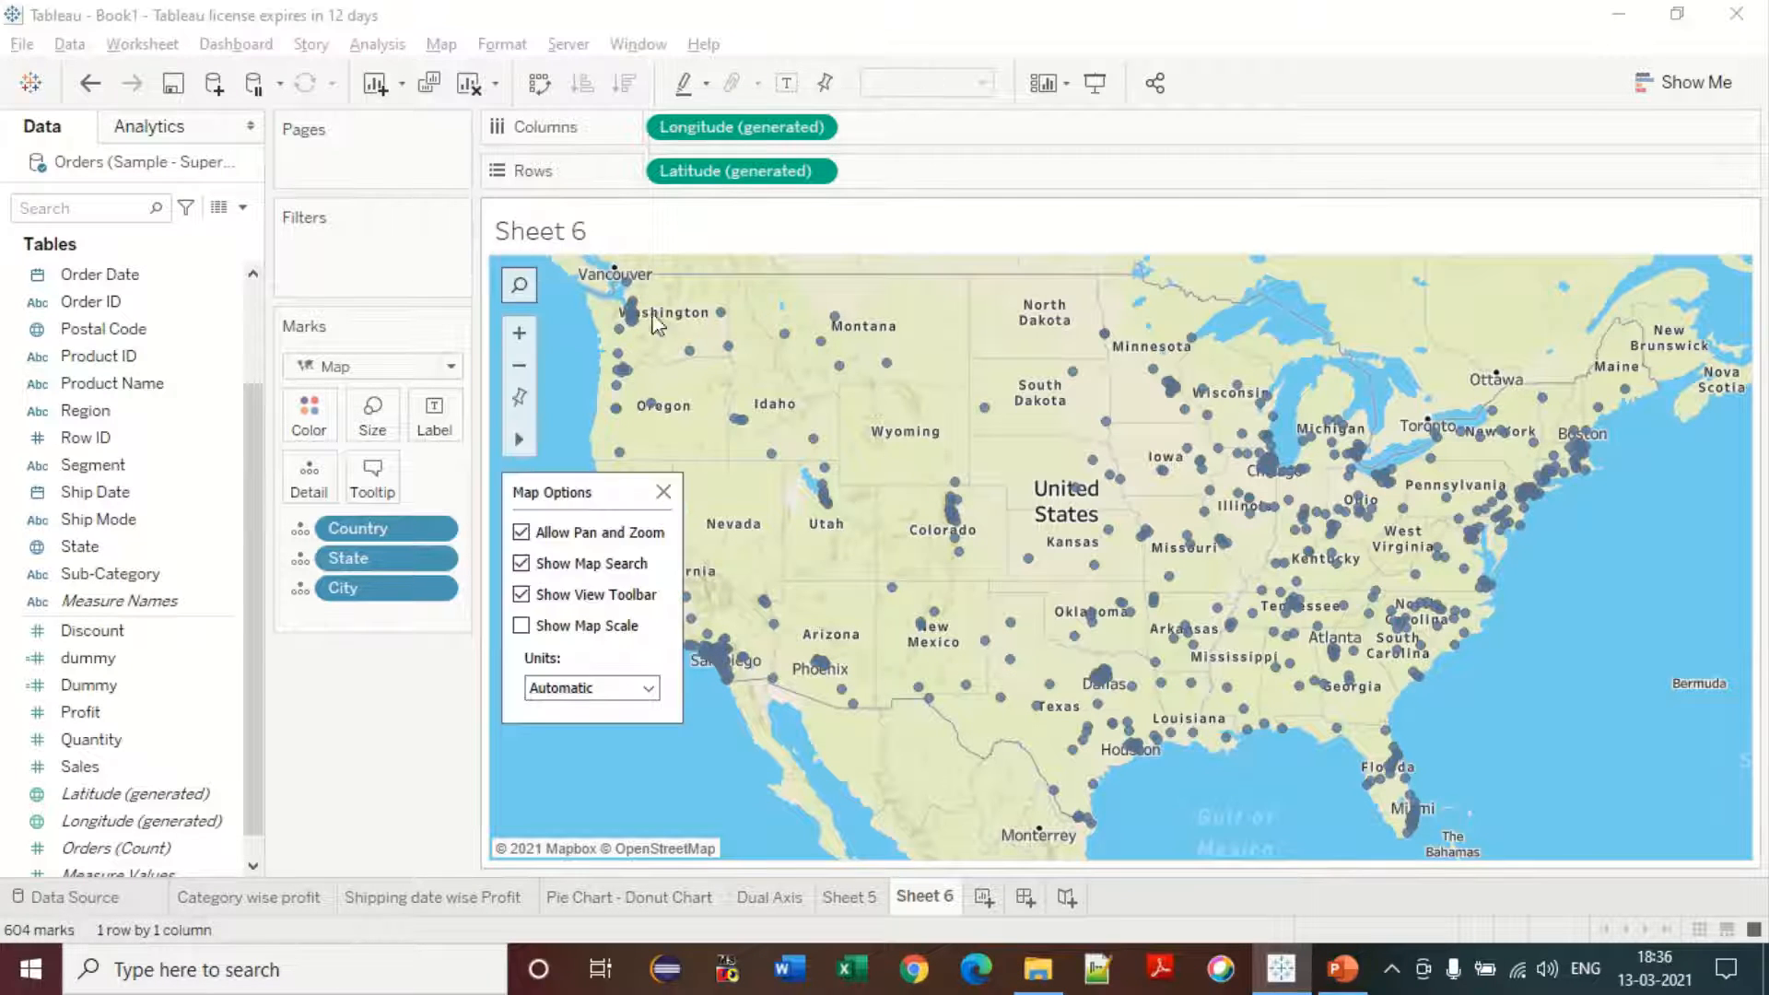
{"action": "left_click", "coordinate": [520, 593]}
{"action": "left_click", "coordinate": [520, 562]}
{"action": "left_click", "coordinate": [520, 532]}
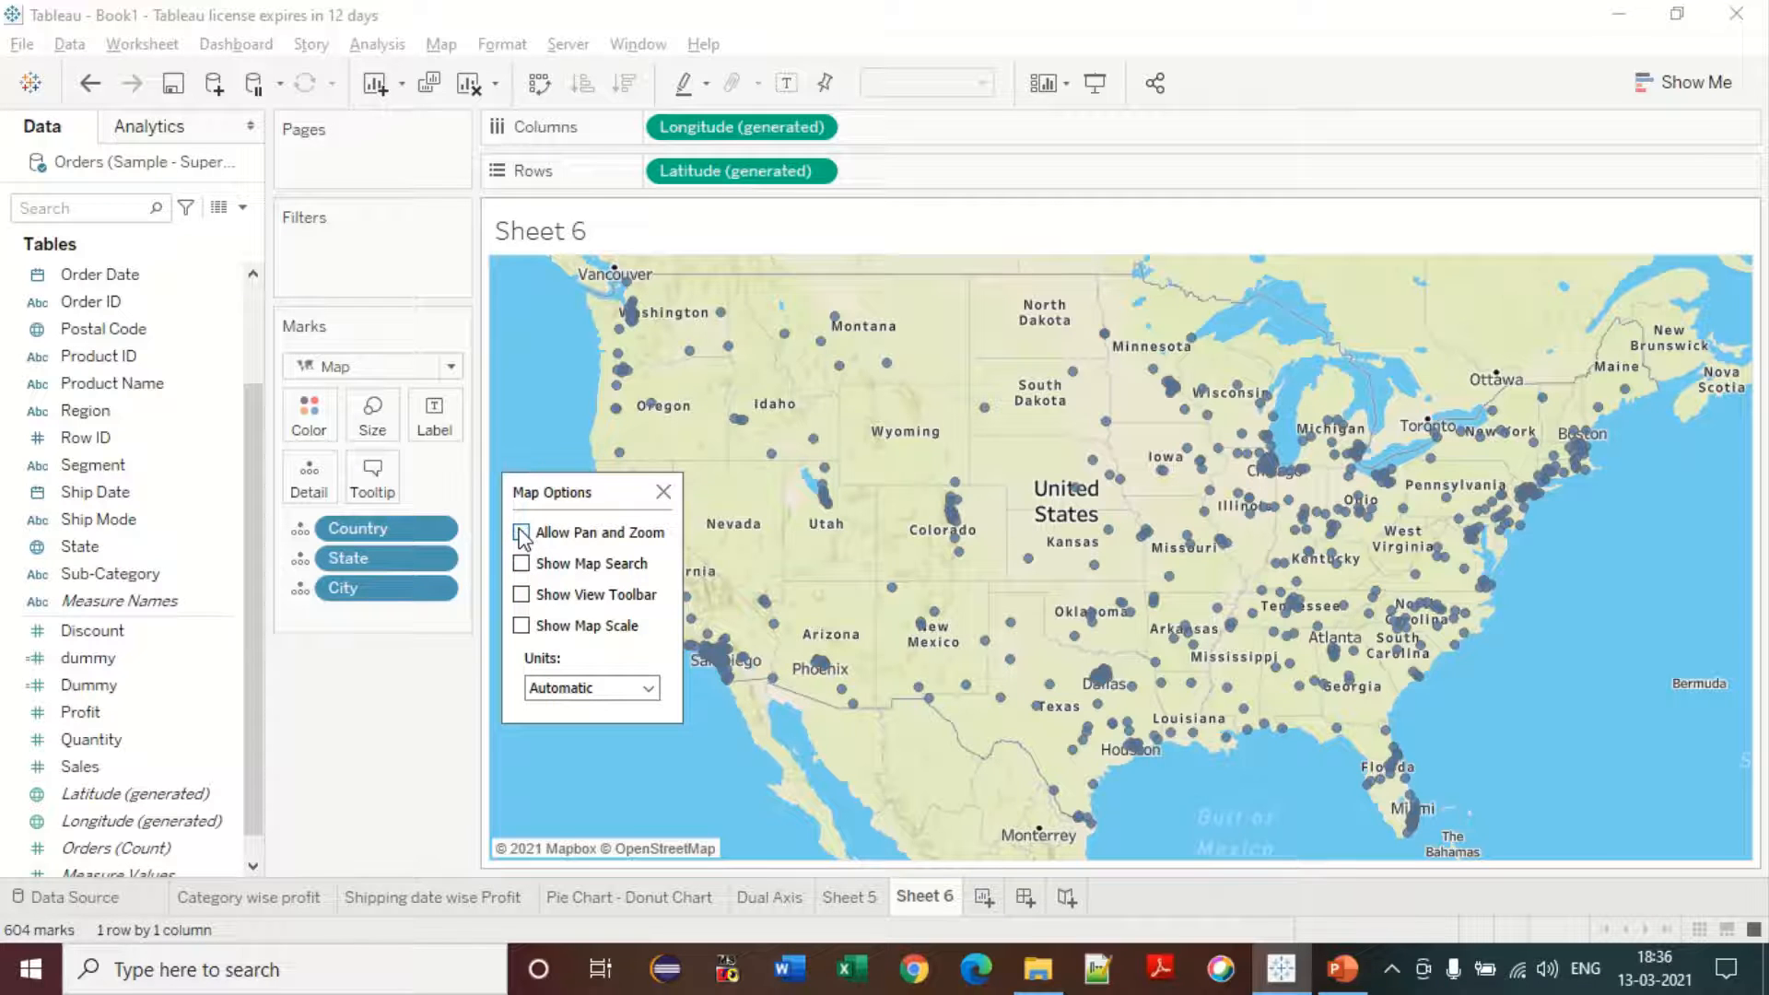
{"action": "left_click", "coordinate": [520, 532]}
{"action": "left_click", "coordinate": [521, 563]}
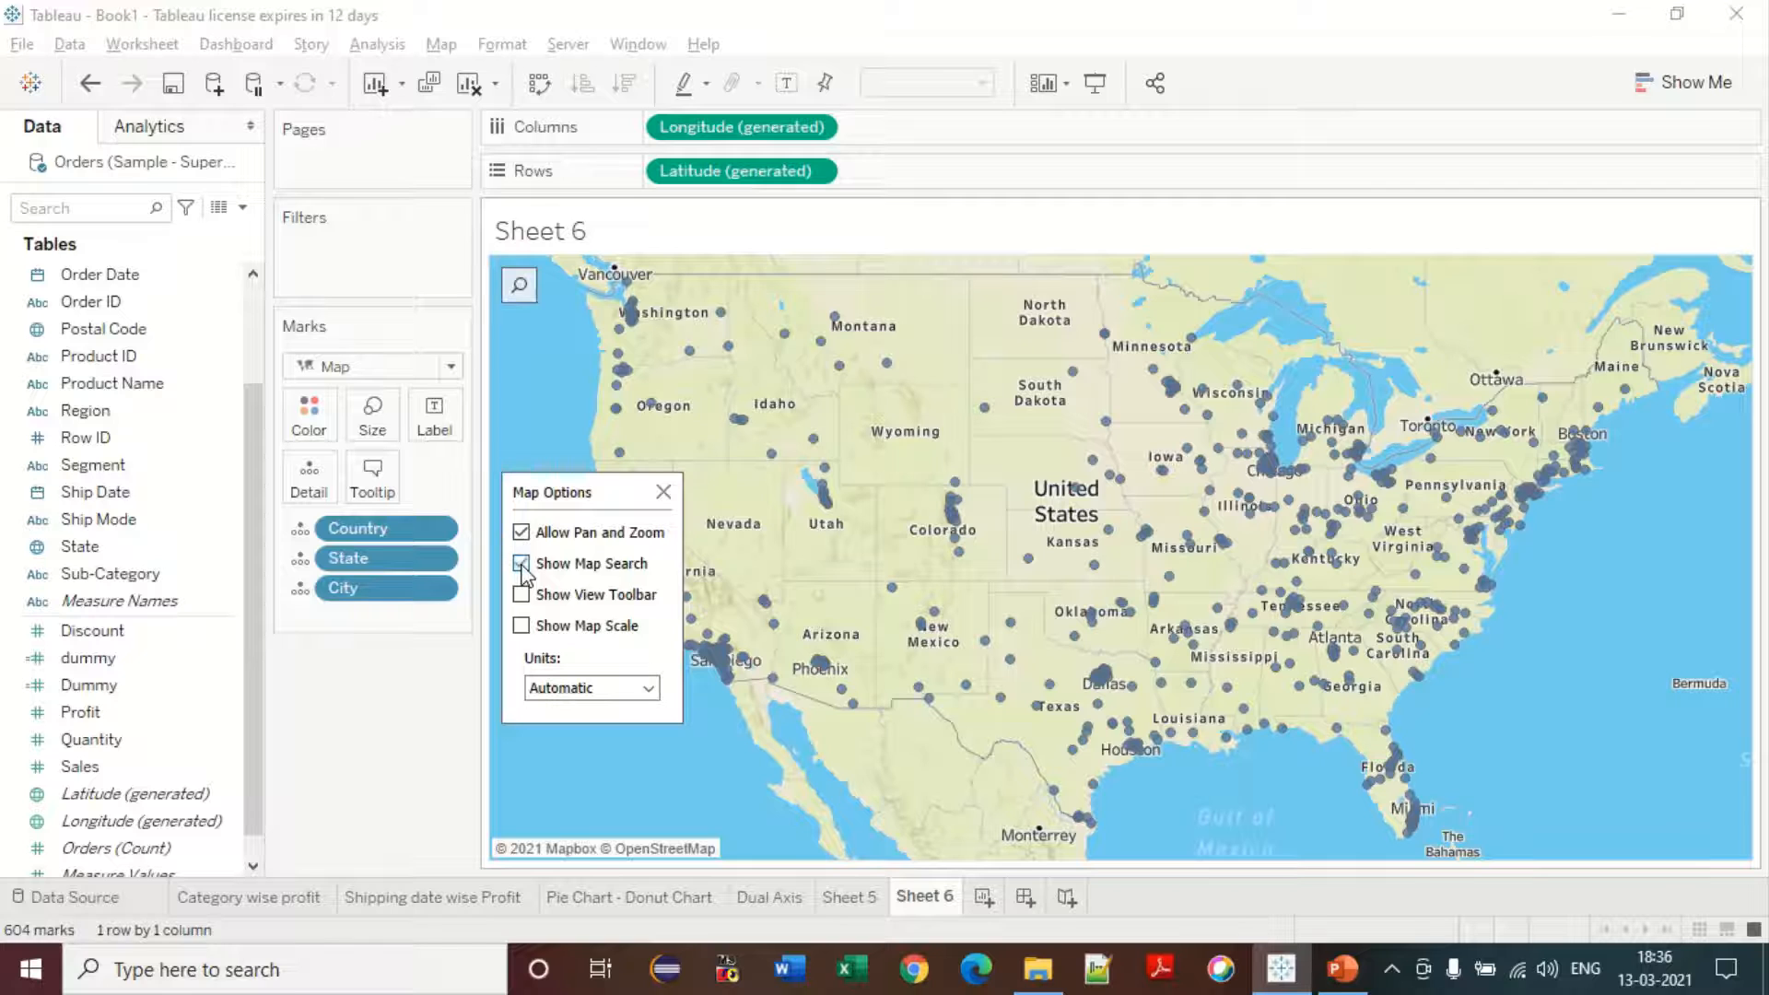
{"action": "left_click", "coordinate": [663, 494]}
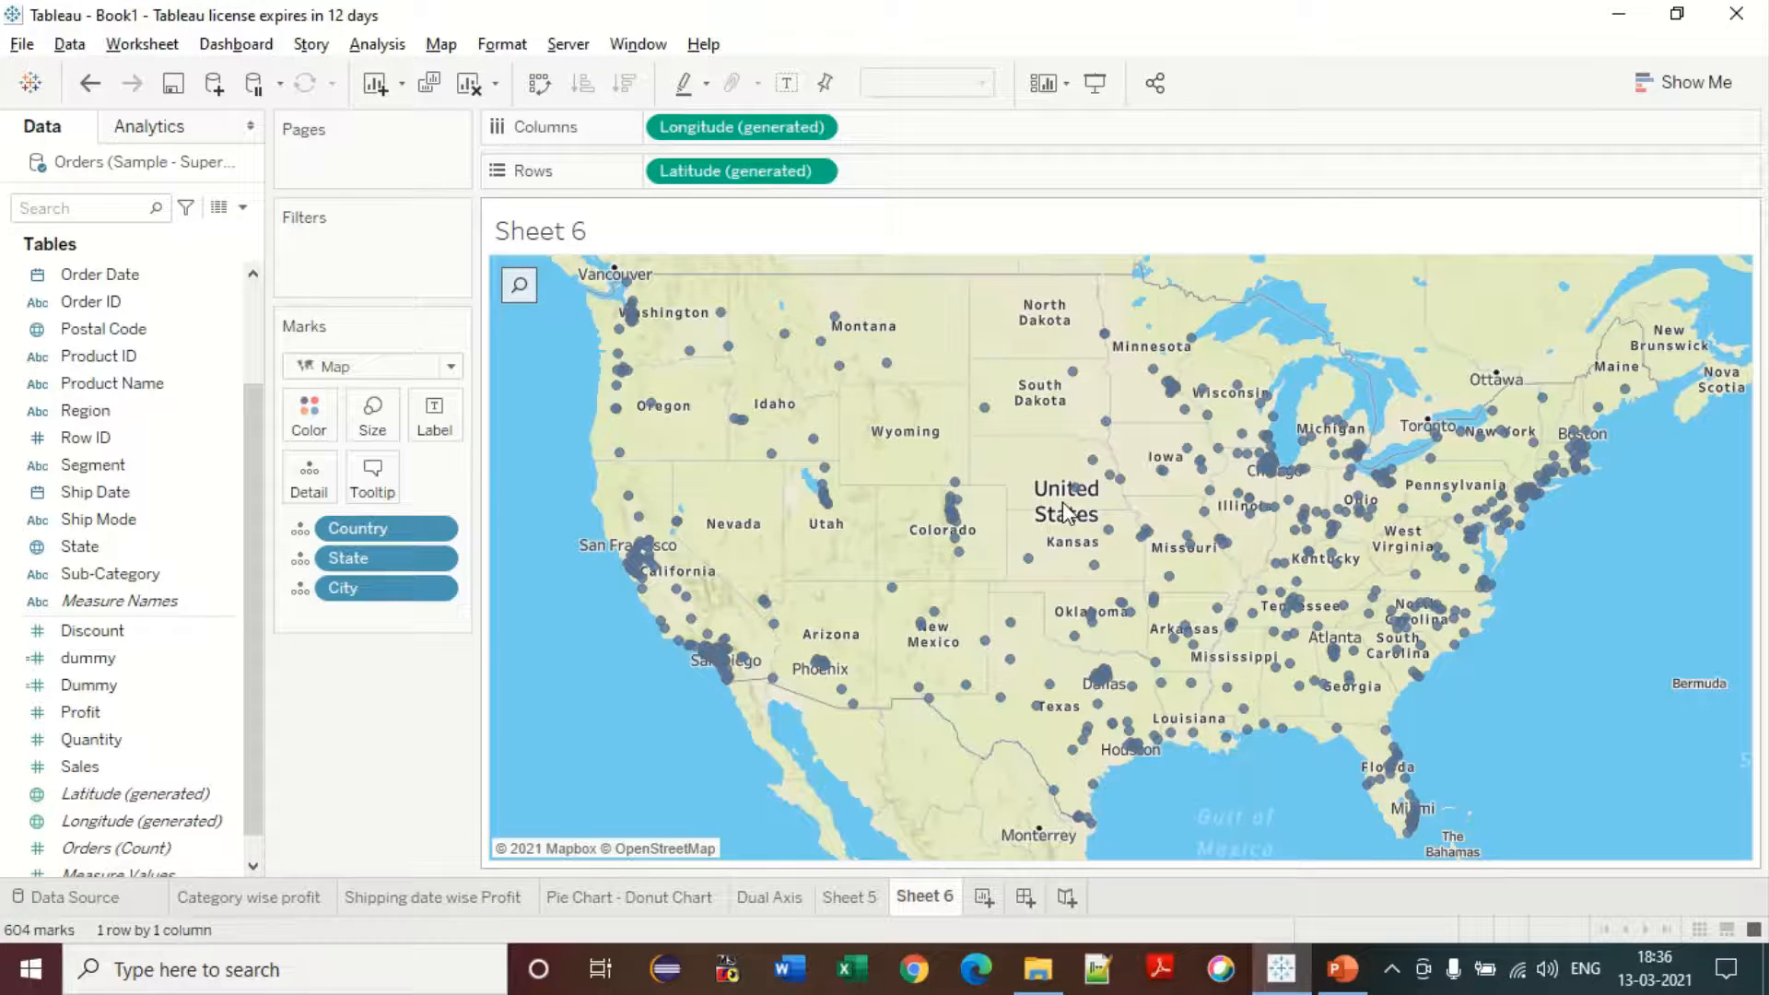
{"action": "scroll", "coordinate": [1064, 509], "scroll_direction": "up", "scroll_amount": 2}
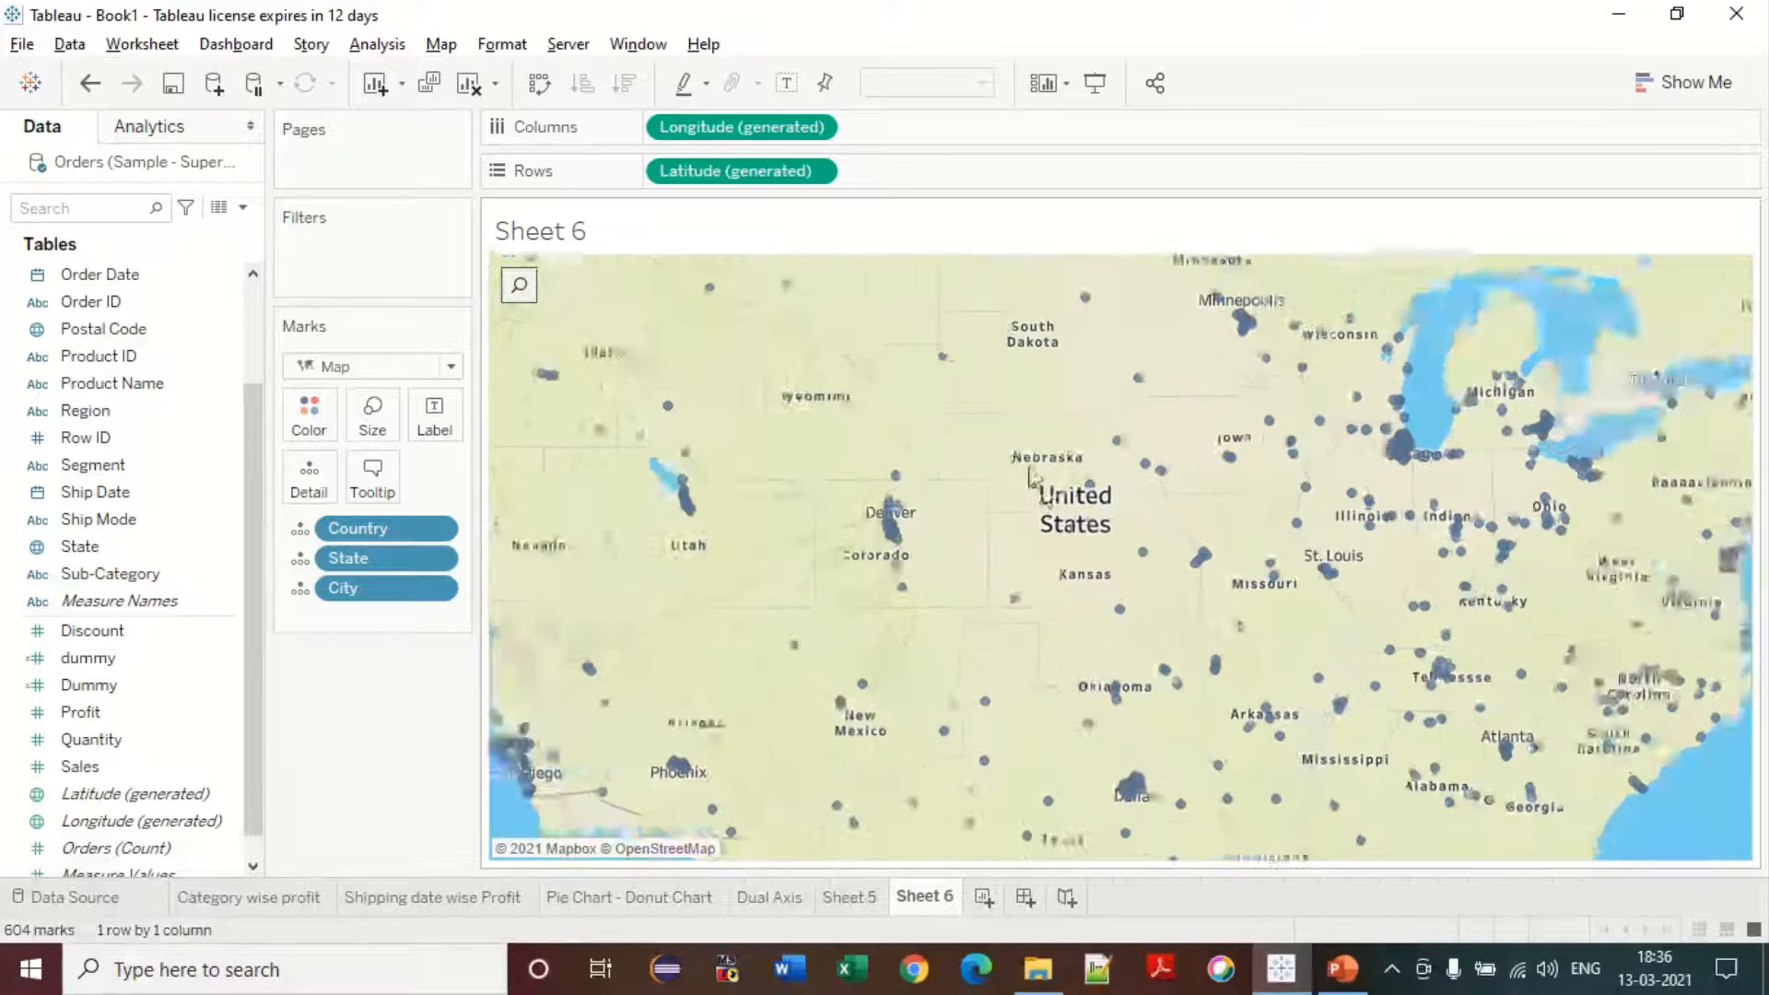
{"action": "scroll", "coordinate": [1024, 466], "scroll_direction": "down", "scroll_amount": 2}
{"action": "scroll", "coordinate": [1024, 466], "scroll_direction": "up", "scroll_amount": 2}
{"action": "scroll", "coordinate": [1025, 466], "scroll_direction": "down", "scroll_amount": 2}
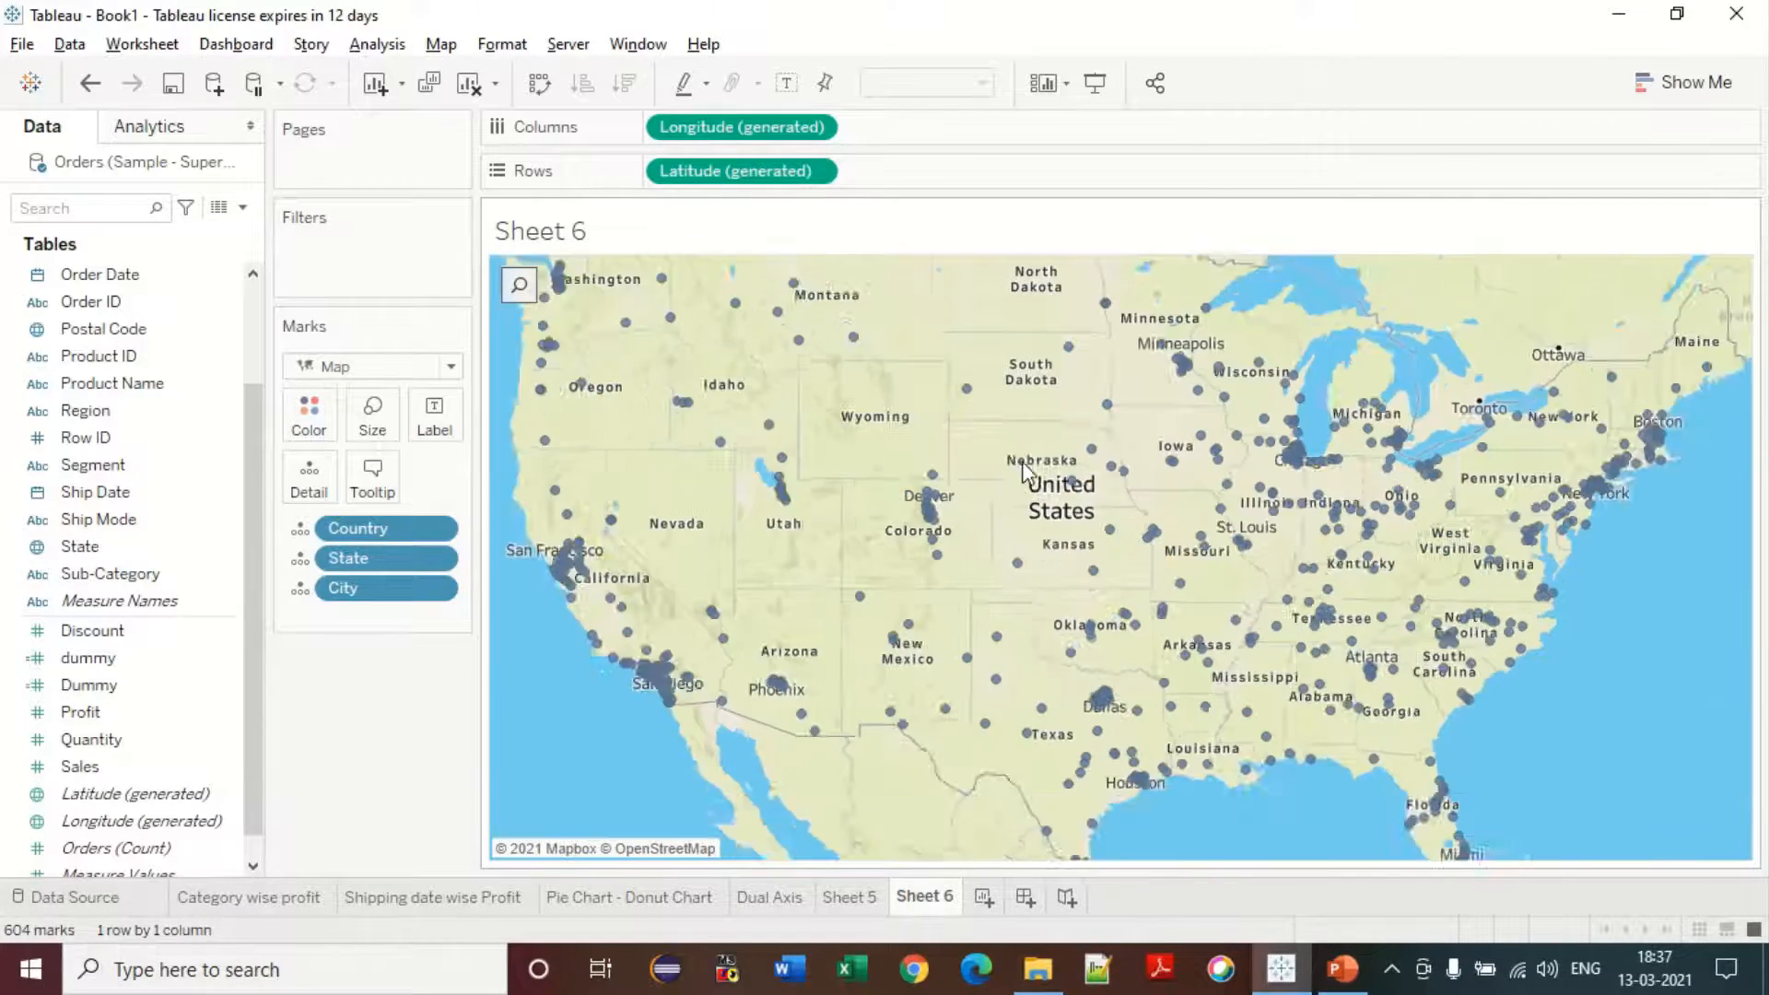
{"action": "scroll", "coordinate": [1024, 457], "scroll_direction": "up", "scroll_amount": 1}
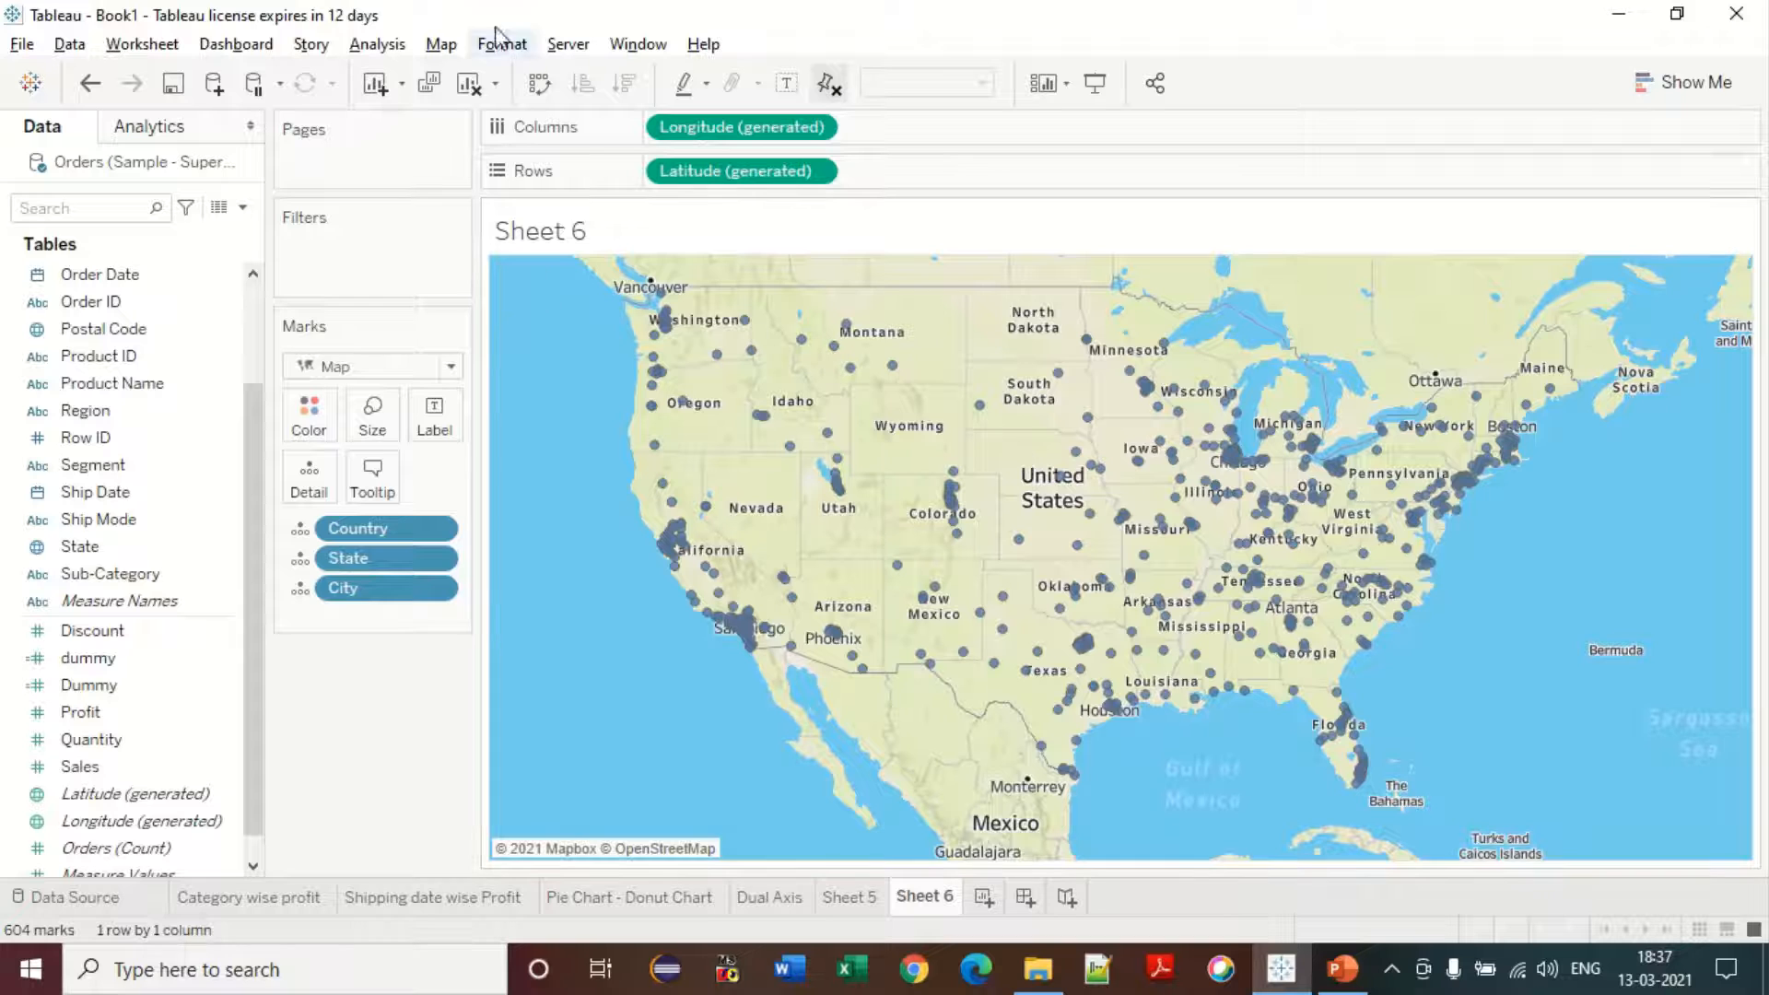
{"action": "left_click", "coordinate": [441, 46]}
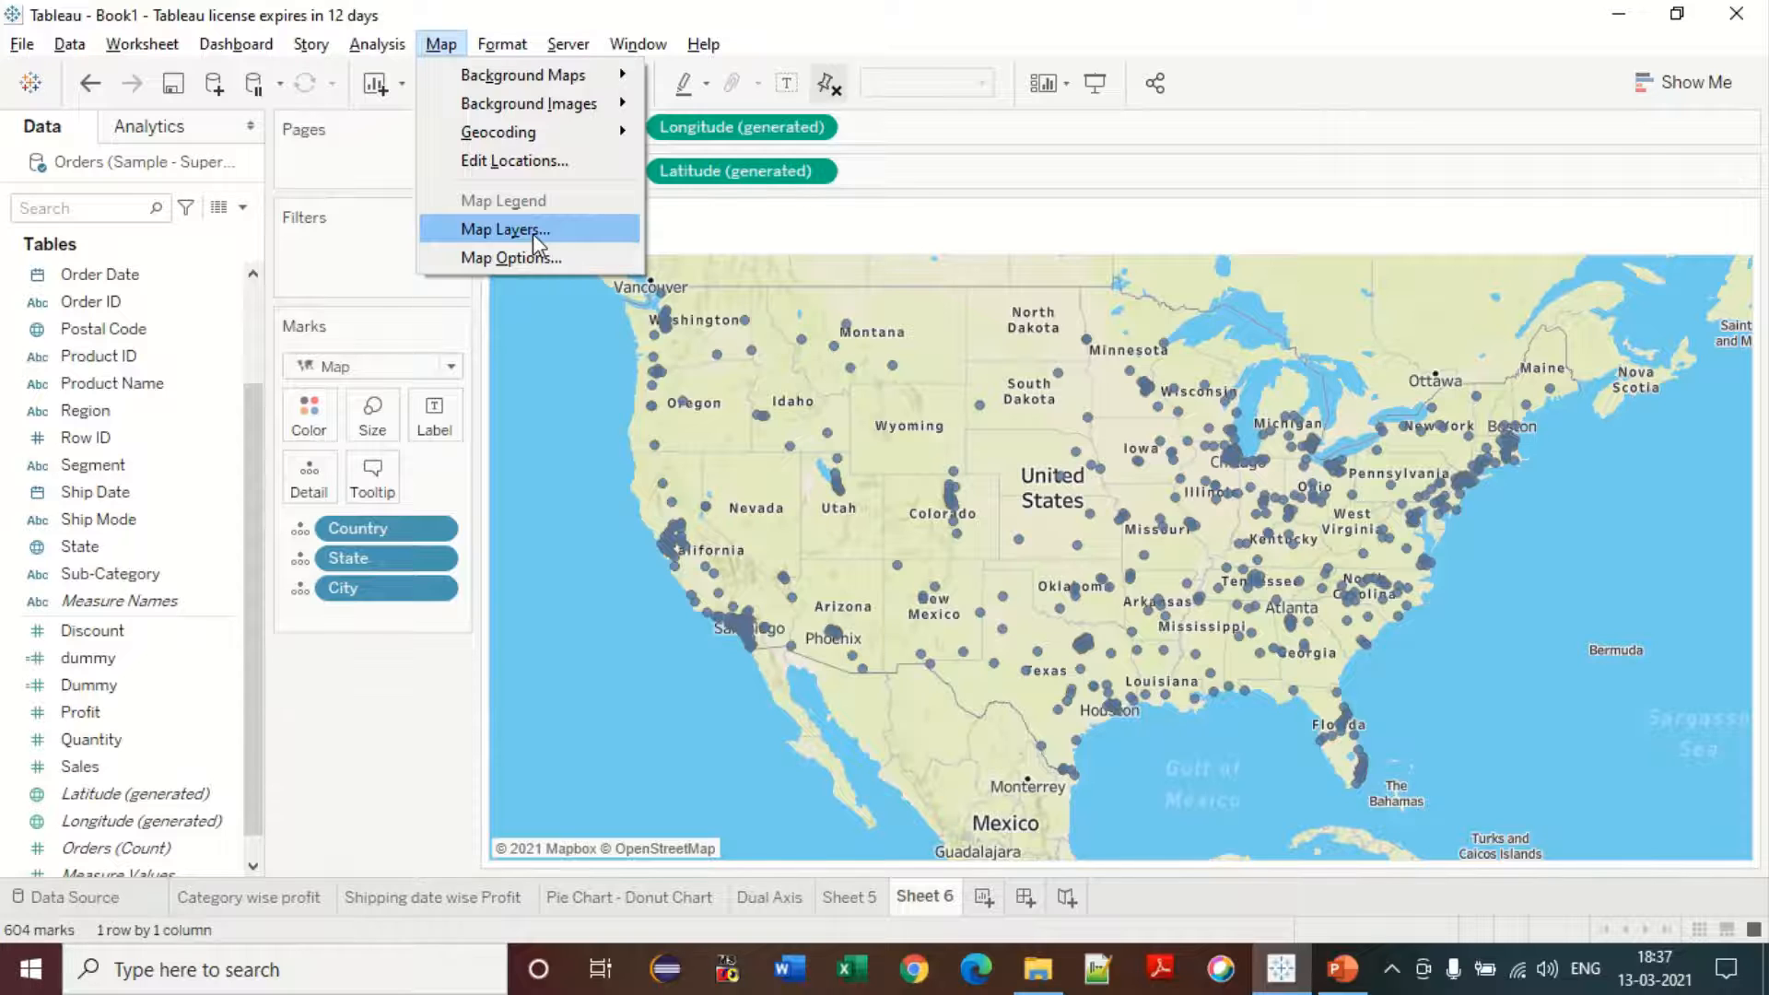
{"action": "mouse_move", "coordinate": [522, 132]}
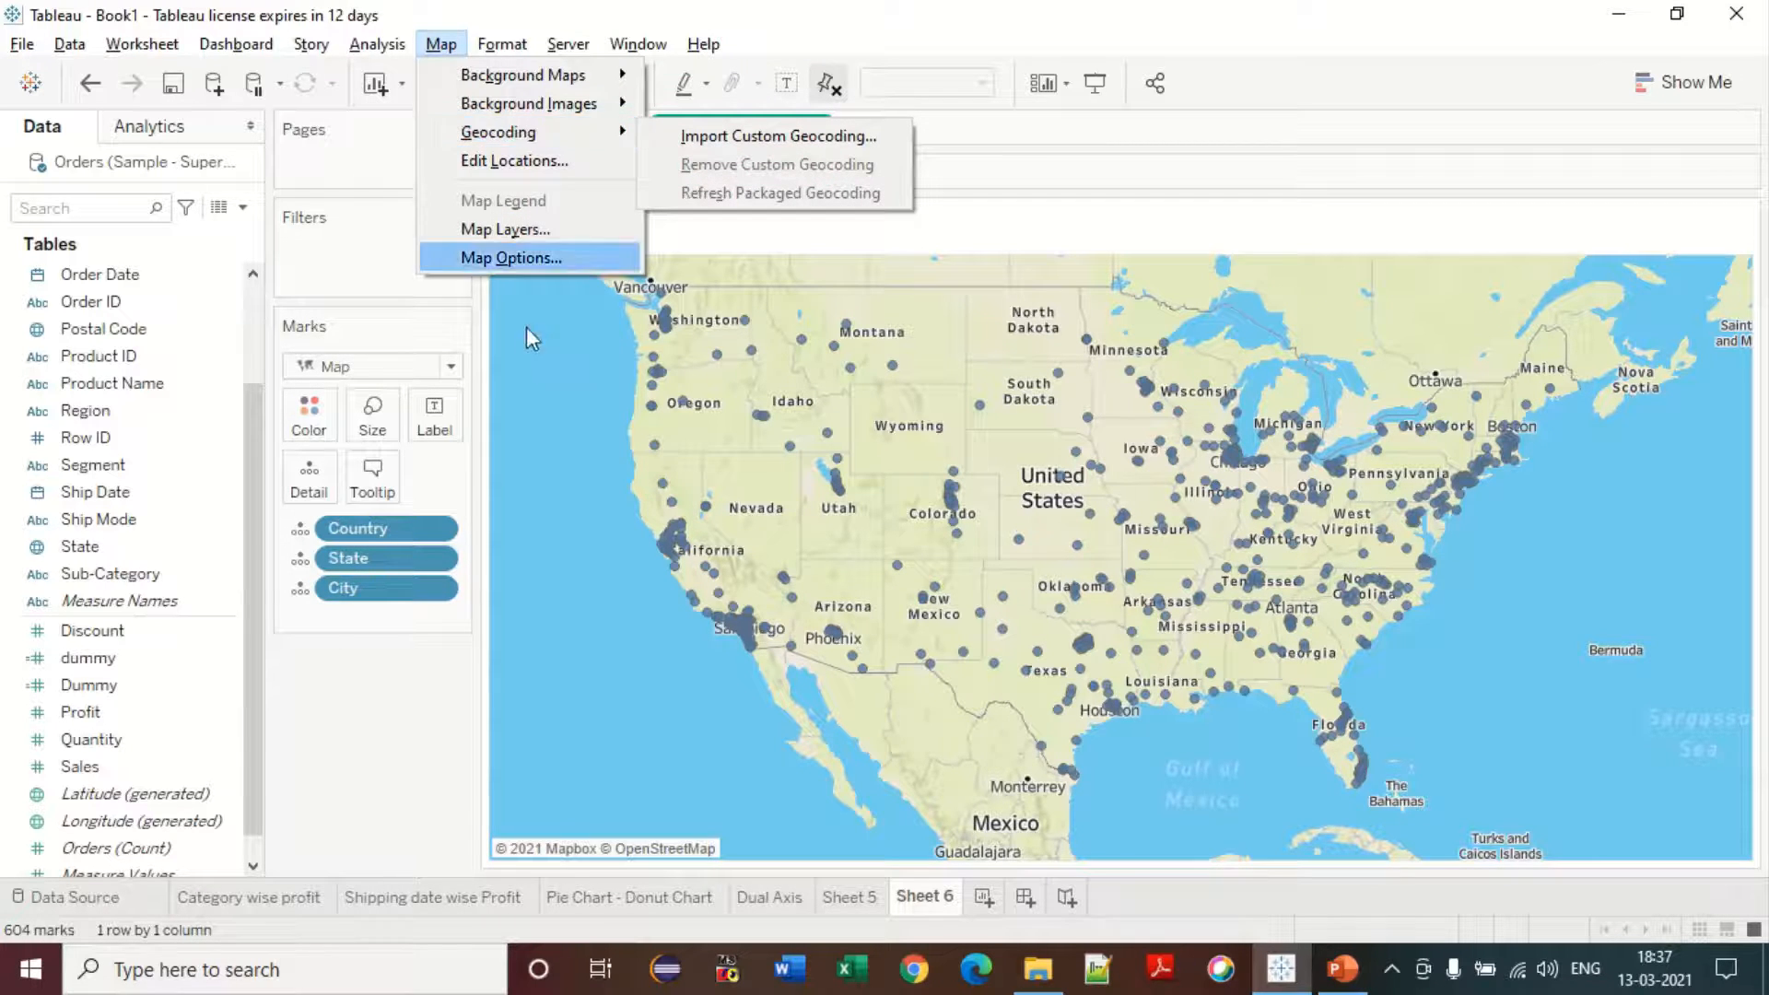
{"action": "left_click", "coordinate": [405, 794]}
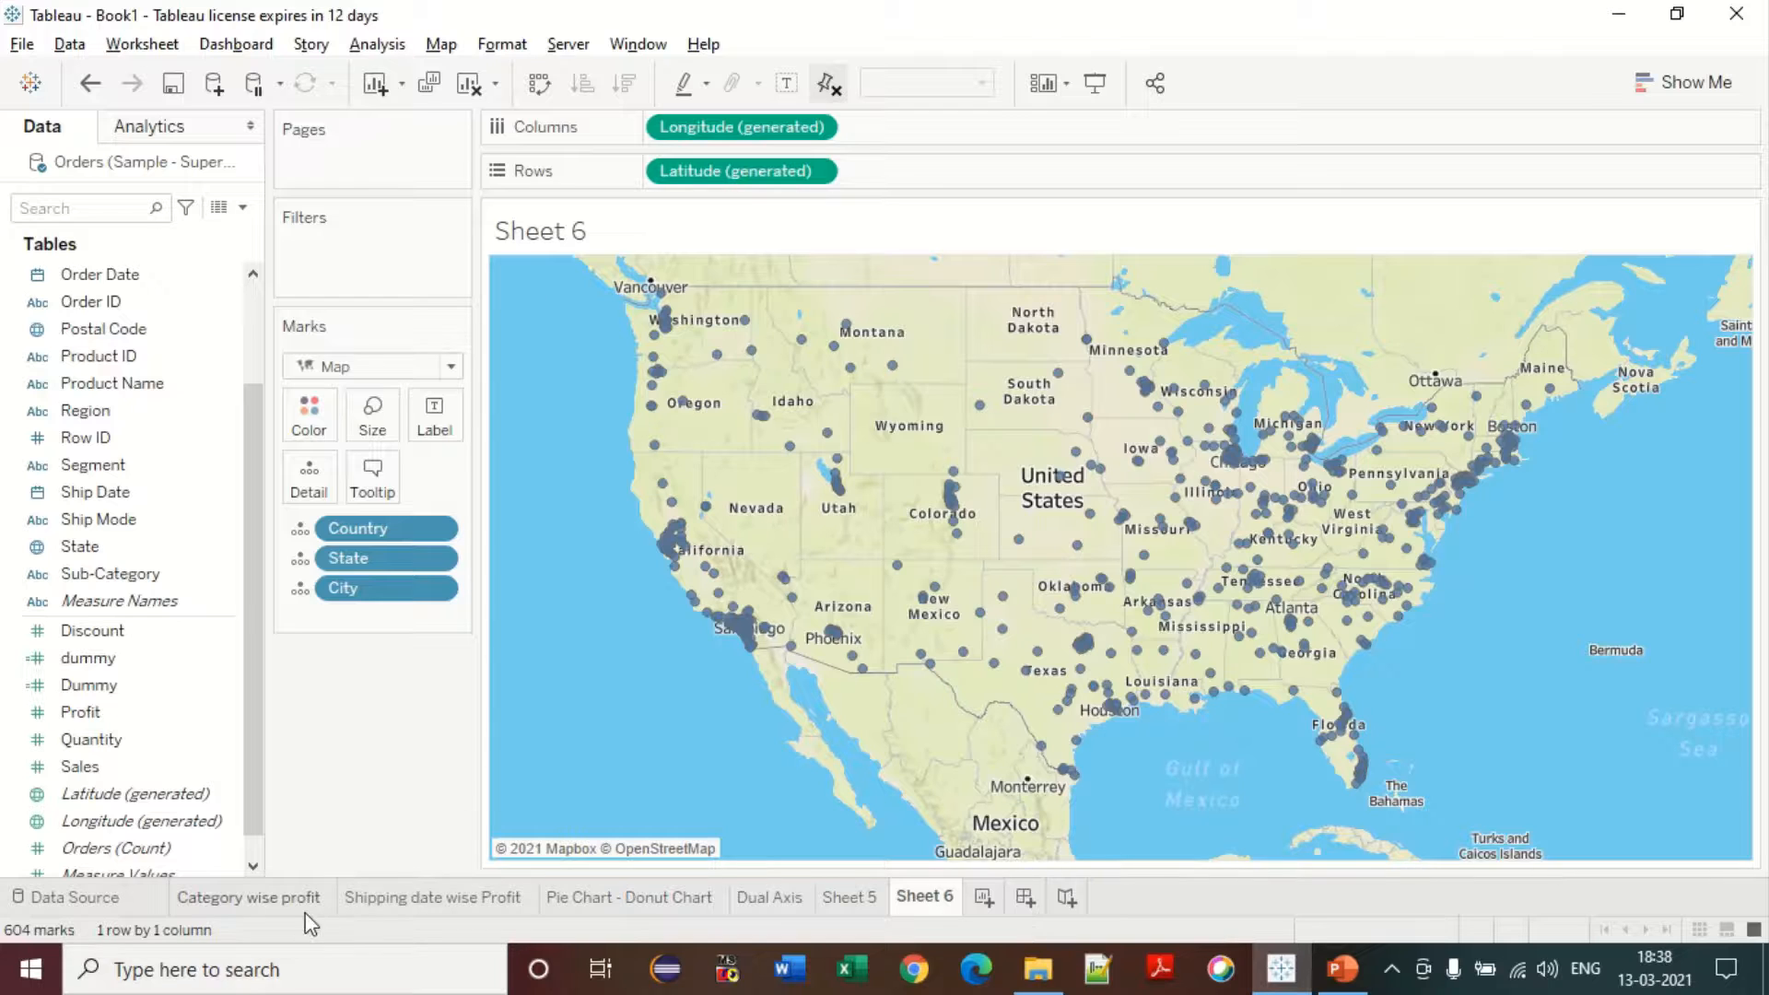
Step: Look through the existing worksheets and delete the empty Sheet 5
{"action": "left_click", "coordinate": [265, 895]}
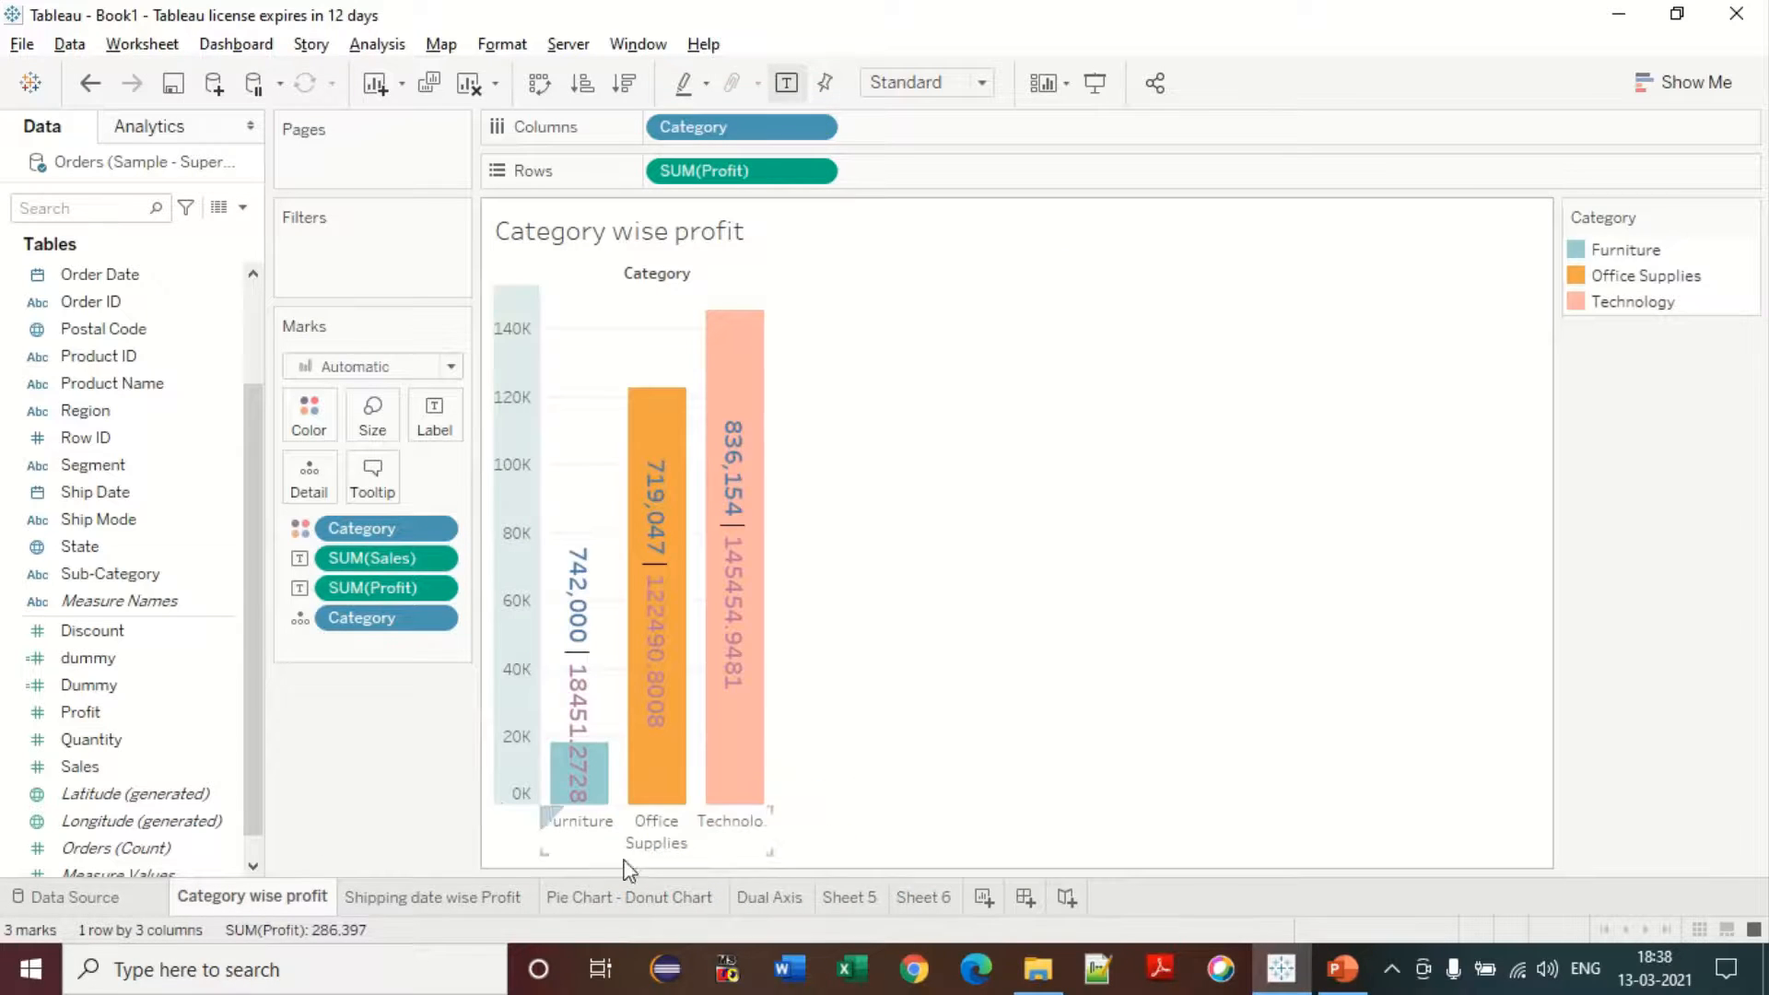
{"action": "left_click", "coordinate": [433, 895]}
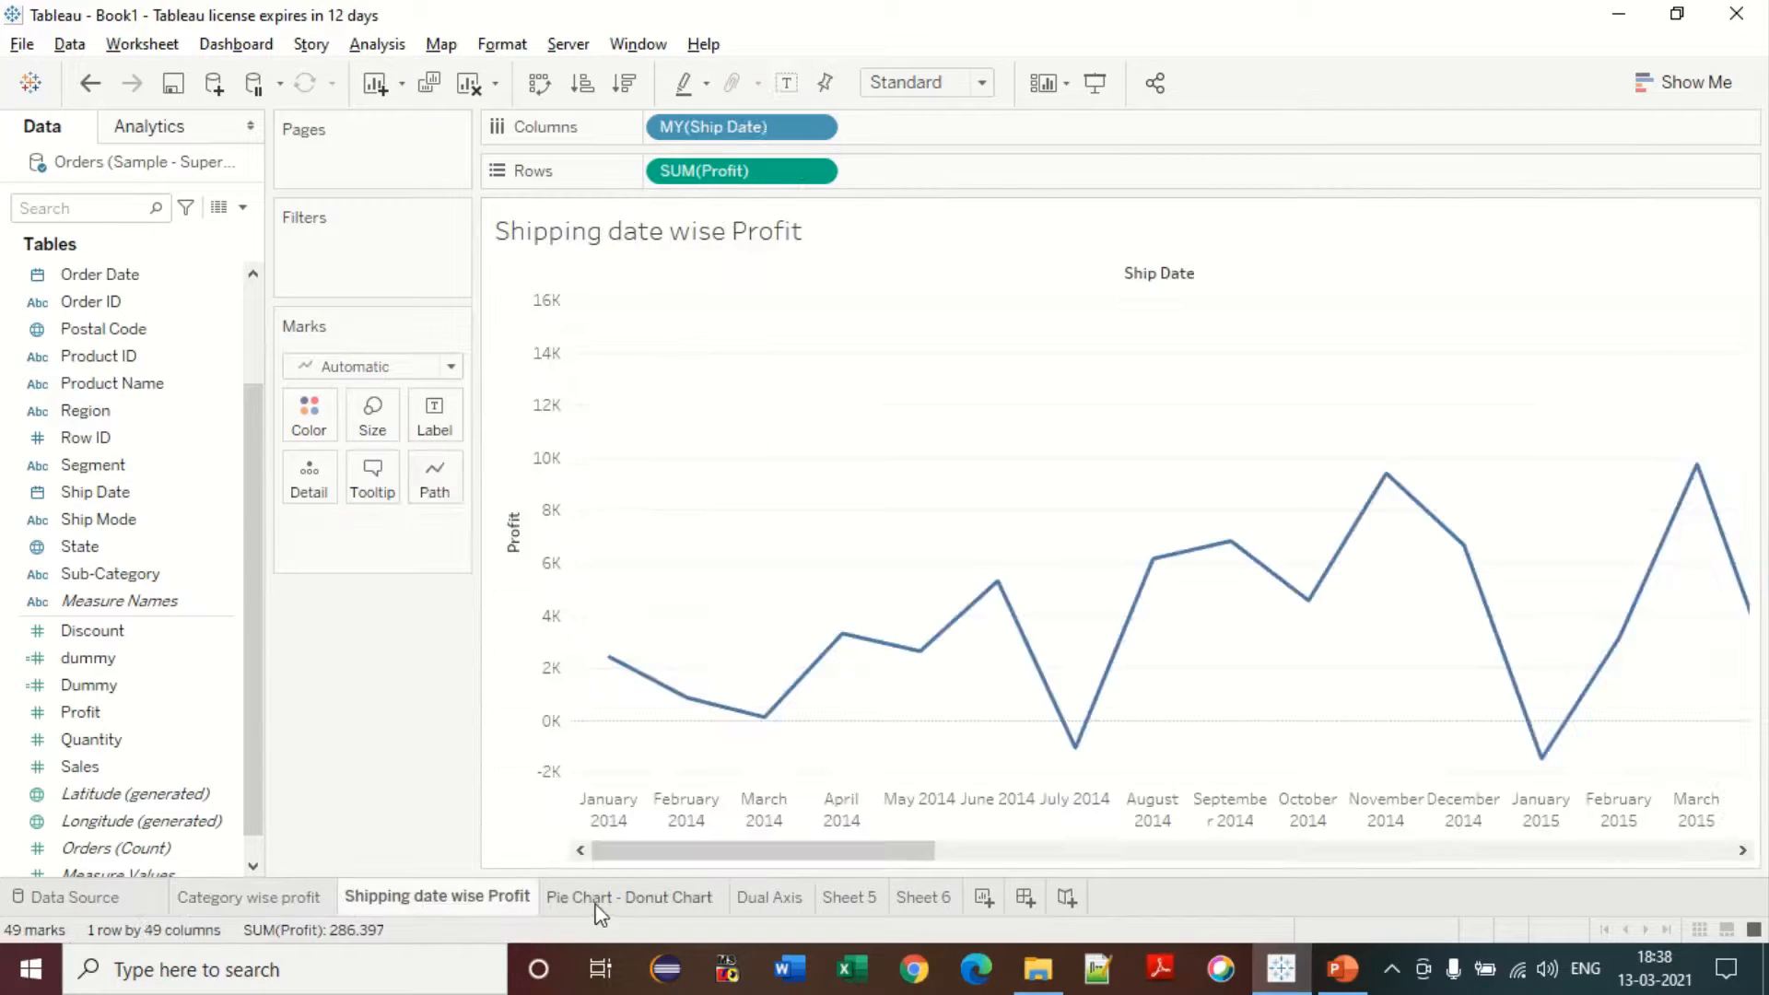
{"action": "left_click", "coordinate": [611, 895]}
{"action": "left_click", "coordinate": [785, 899]}
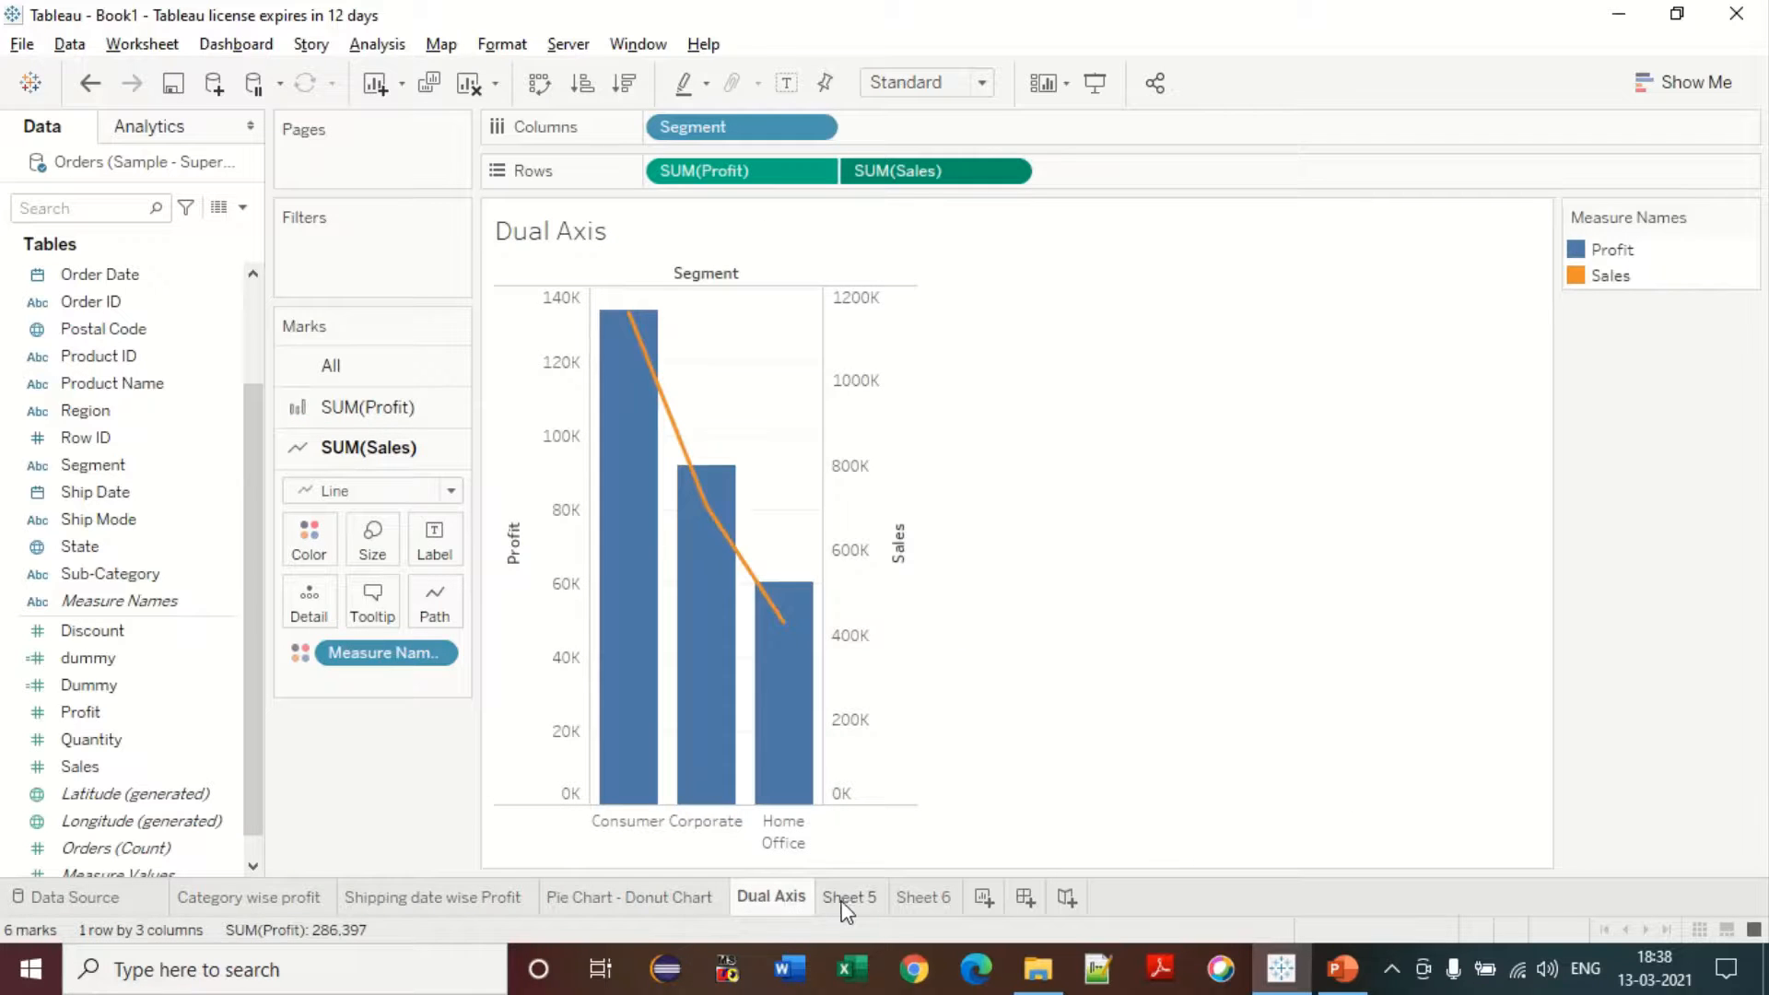
{"action": "left_click", "coordinate": [846, 899]}
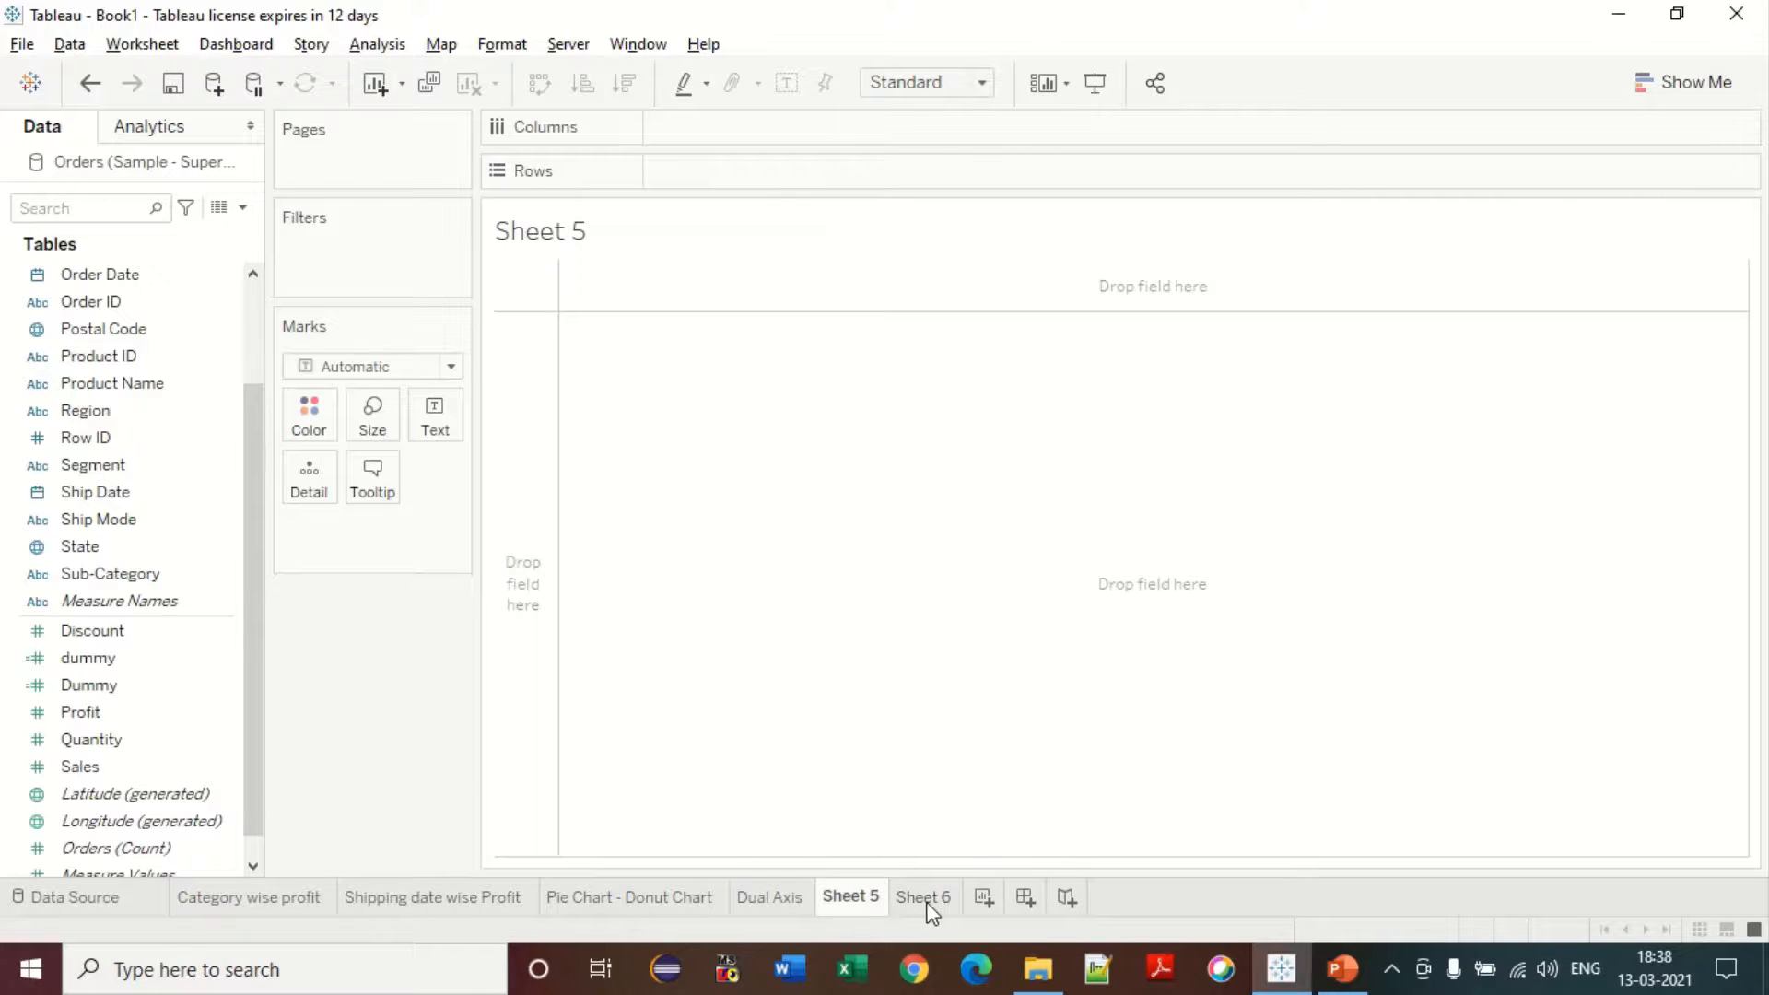
{"action": "right_click", "coordinate": [848, 901]}
{"action": "left_click", "coordinate": [908, 599]}
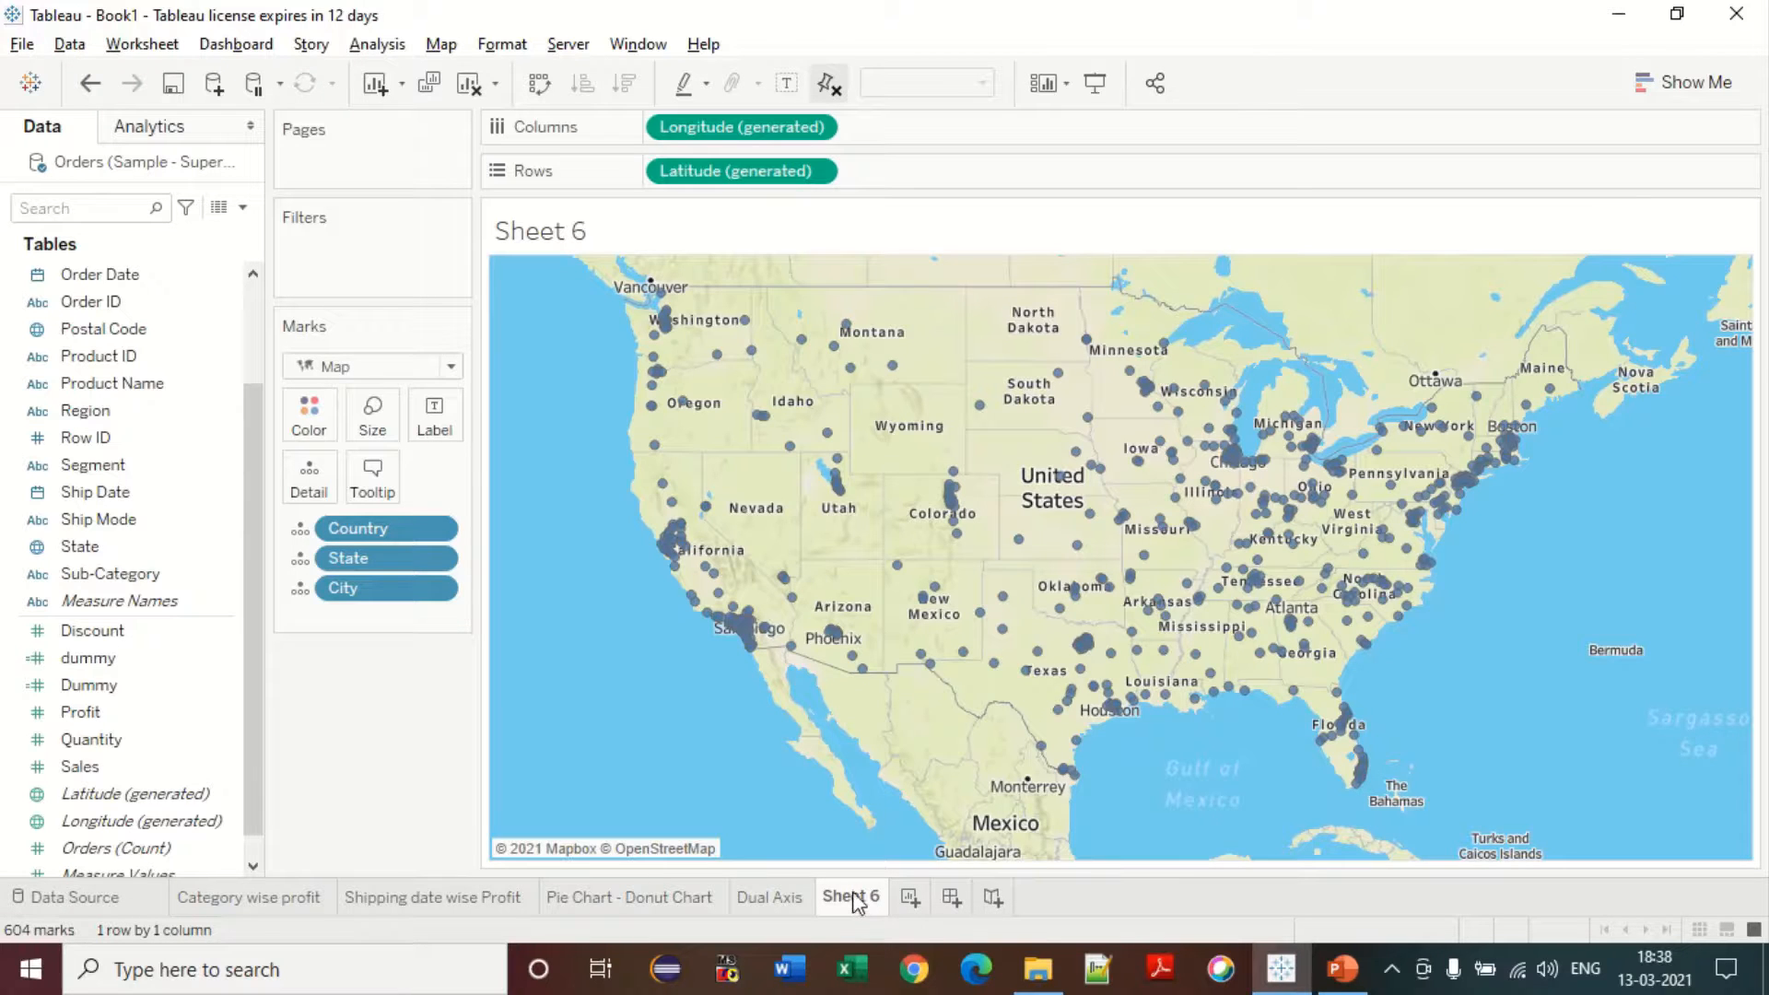
{"action": "mouse_move", "coordinate": [856, 897]}
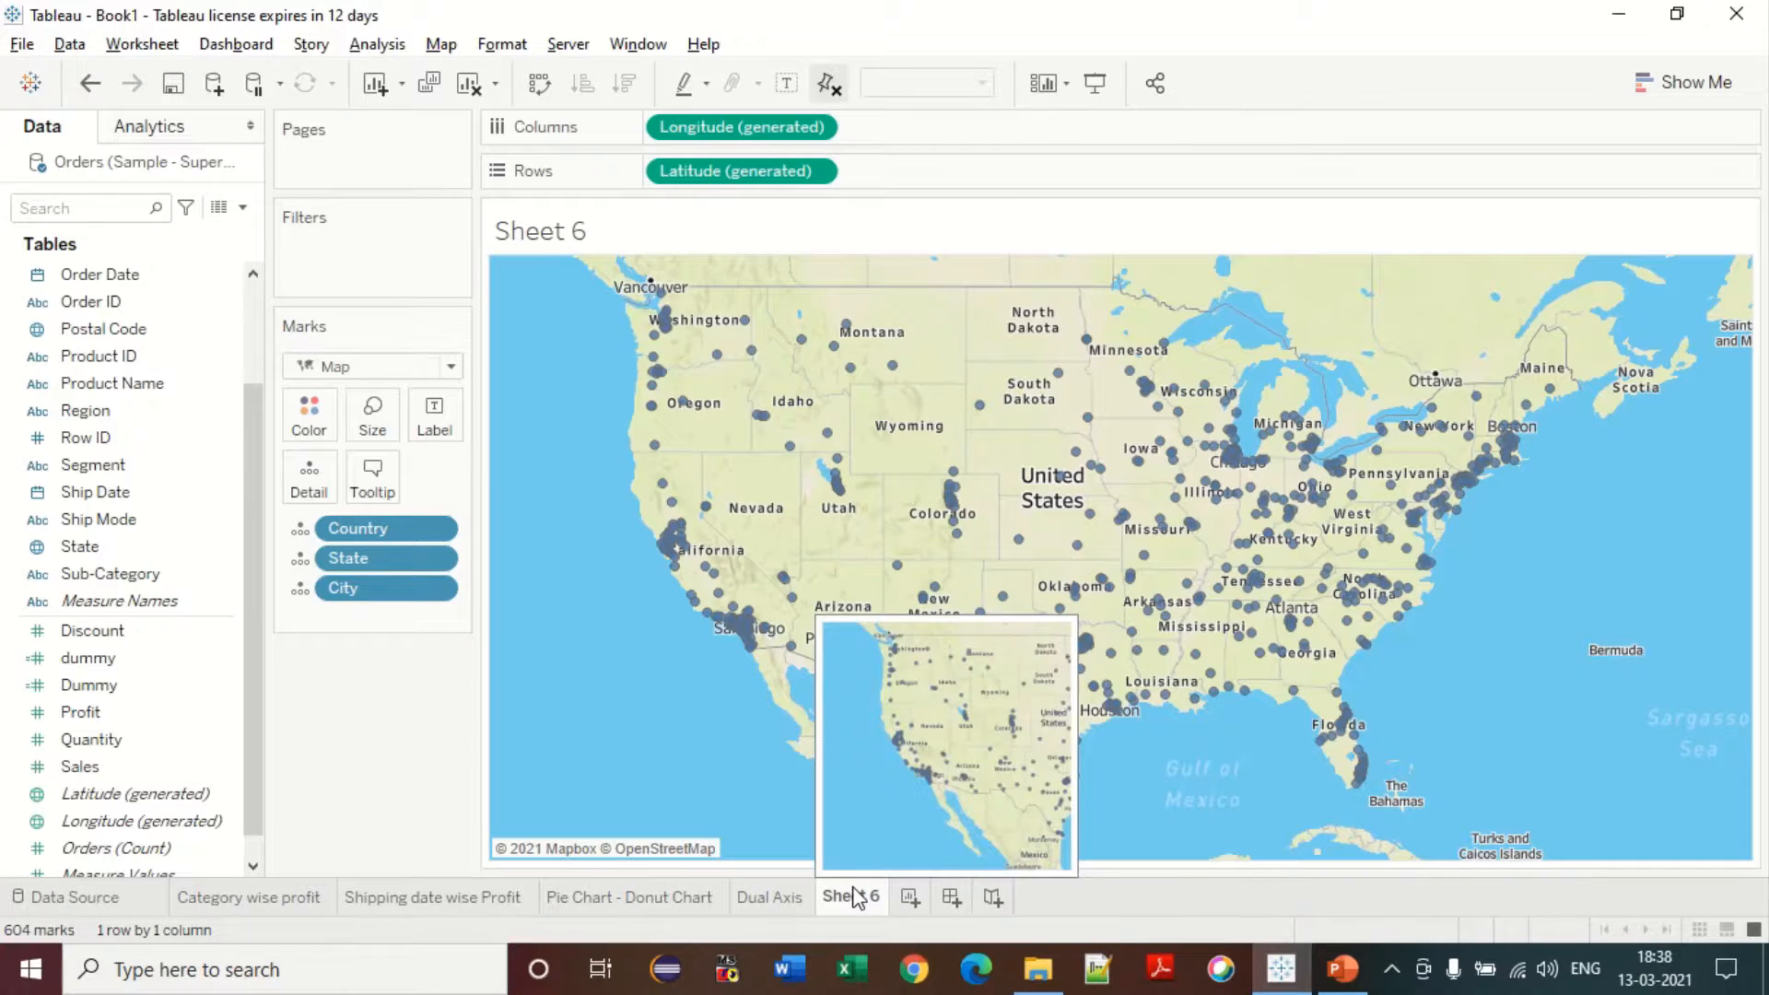
{"action": "key", "text": "ctrl+d"}
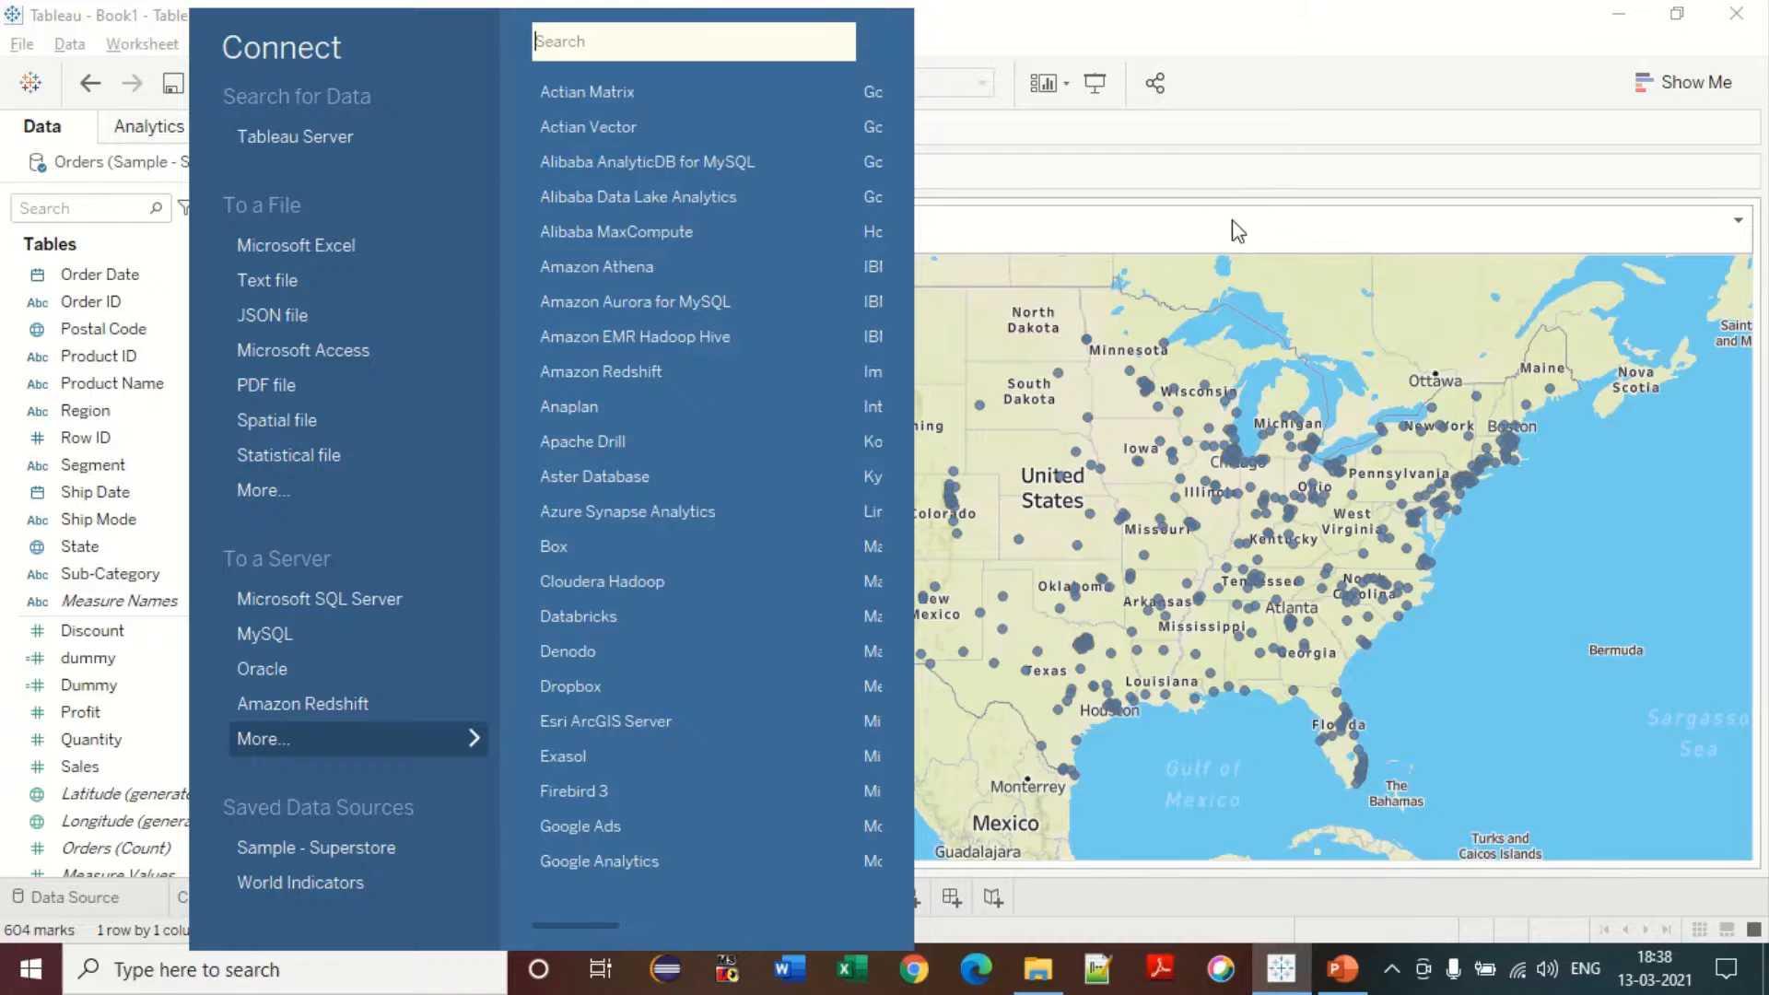
{"action": "left_click", "coordinate": [1235, 244]}
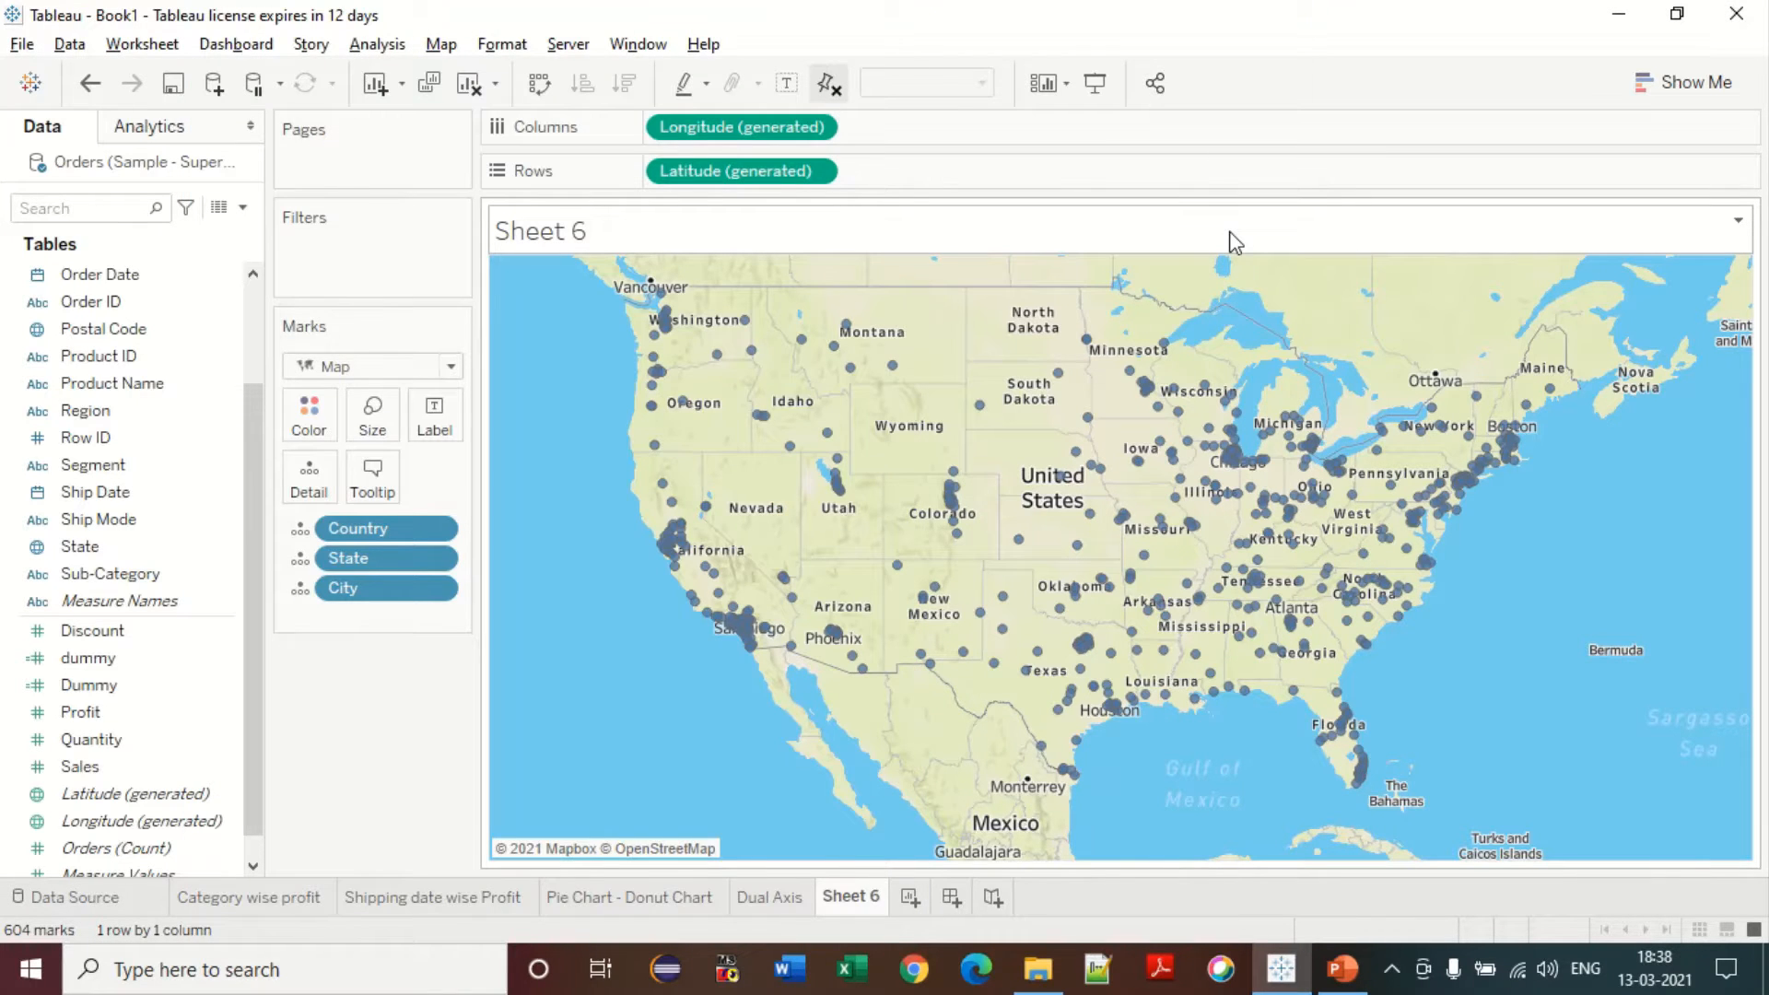